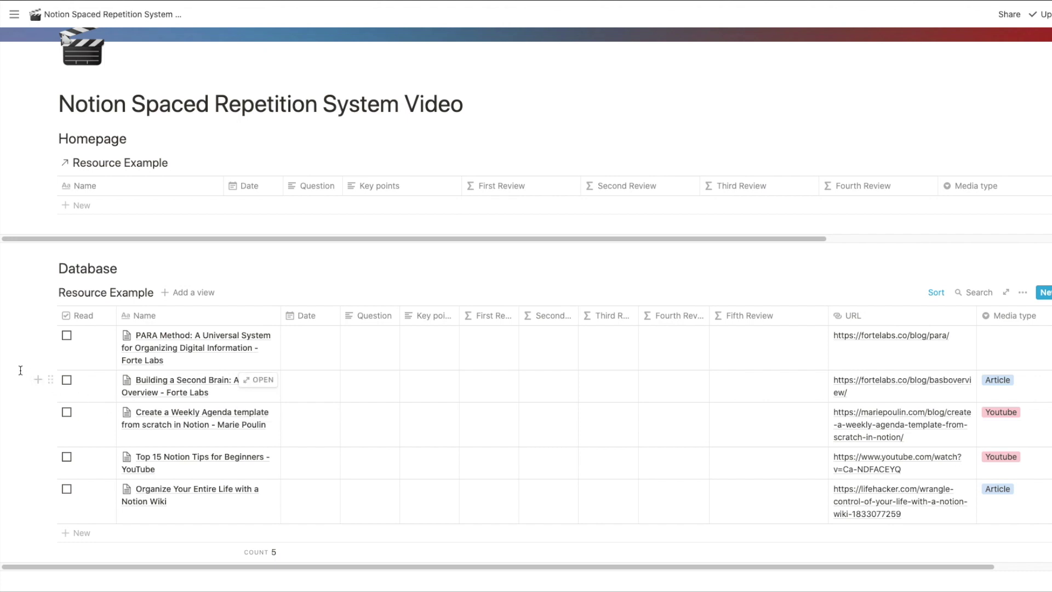
# - Add a new entry named "Sapiens" to the Resource Example table in the Database section
pyautogui.moveTo(2, 355)
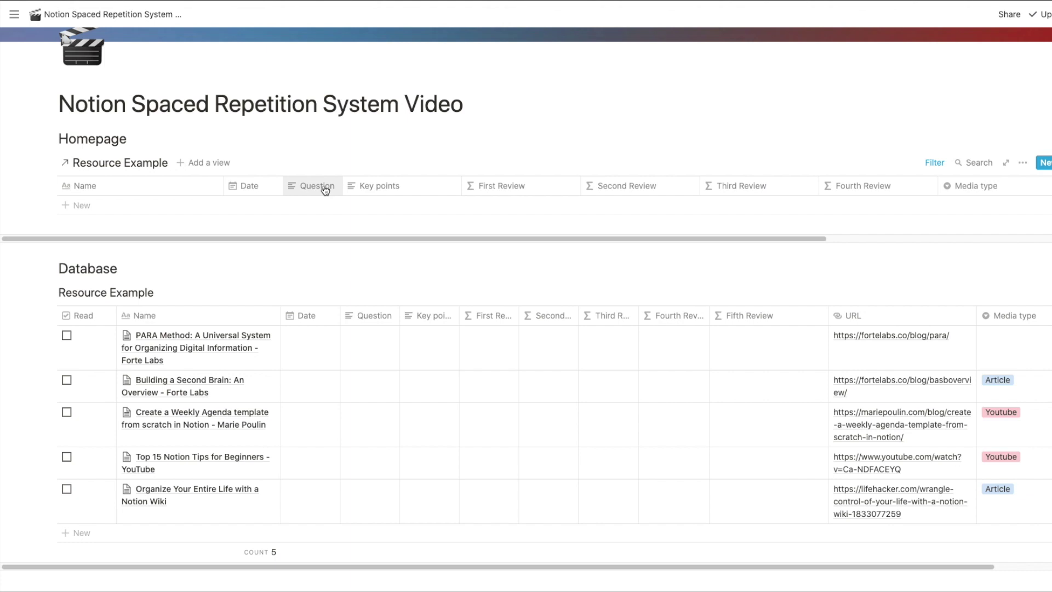
pyautogui.moveTo(3, 167)
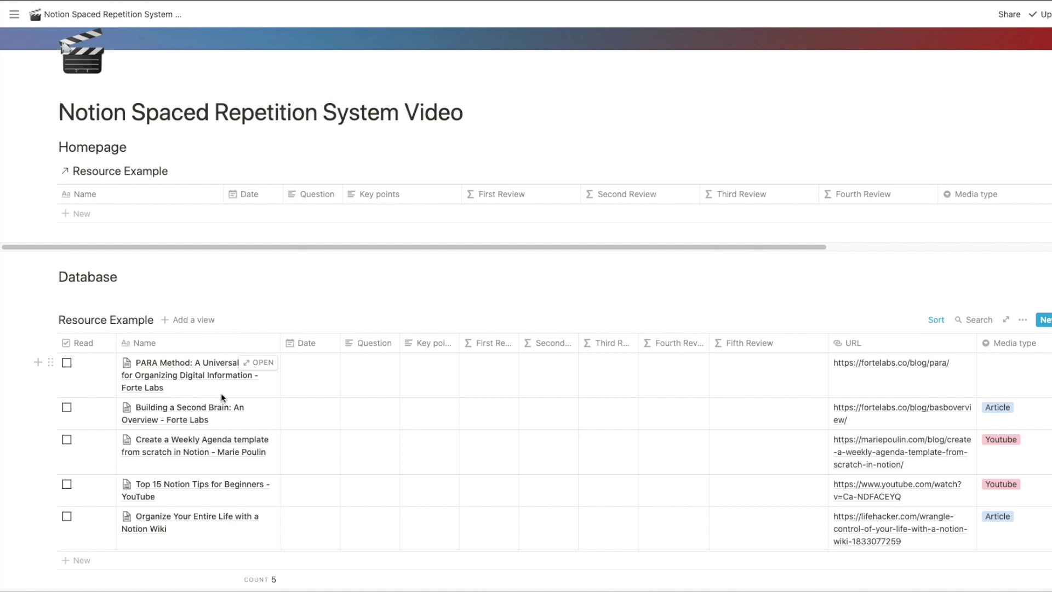
pyautogui.click(75, 561)
pyautogui.write('Sapiens')
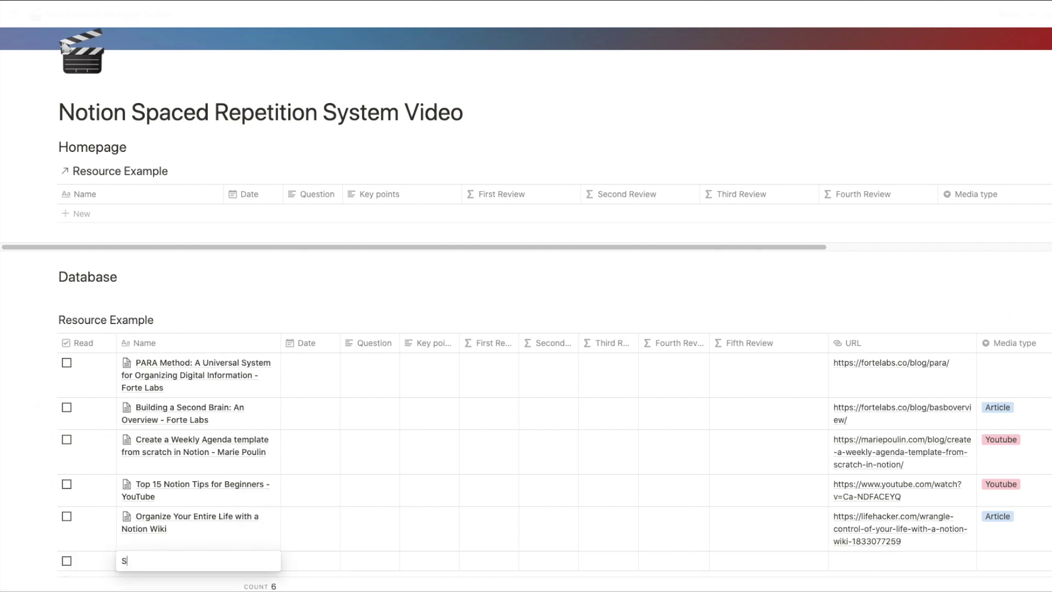
pyautogui.click(188, 274)
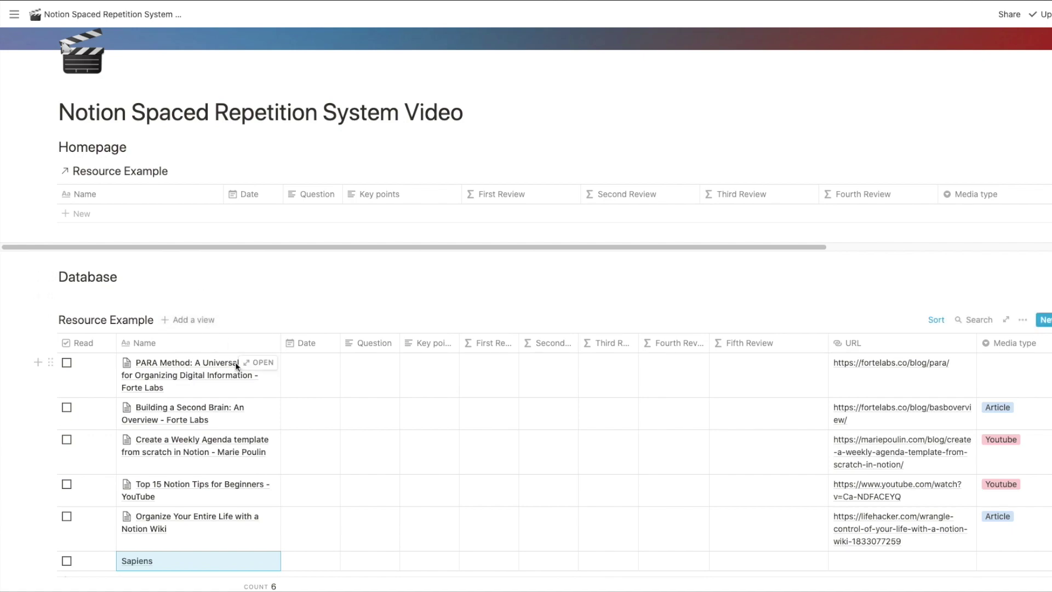
# - Review the PARA Method article's page and record "PARA = Projects Areas Resource Archive" as that entry's key points
pyautogui.click(259, 362)
pyautogui.moveTo(858, 96); pyautogui.dragTo(824, 233)
pyautogui.press('Escape')
pyautogui.click(414, 375)
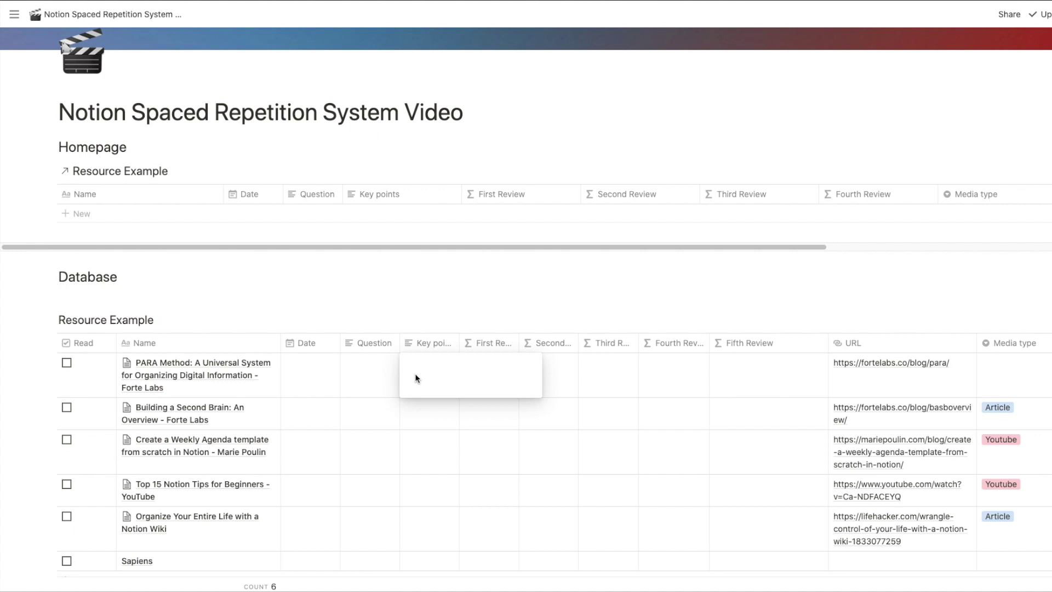
pyautogui.write('PARA = Projects')
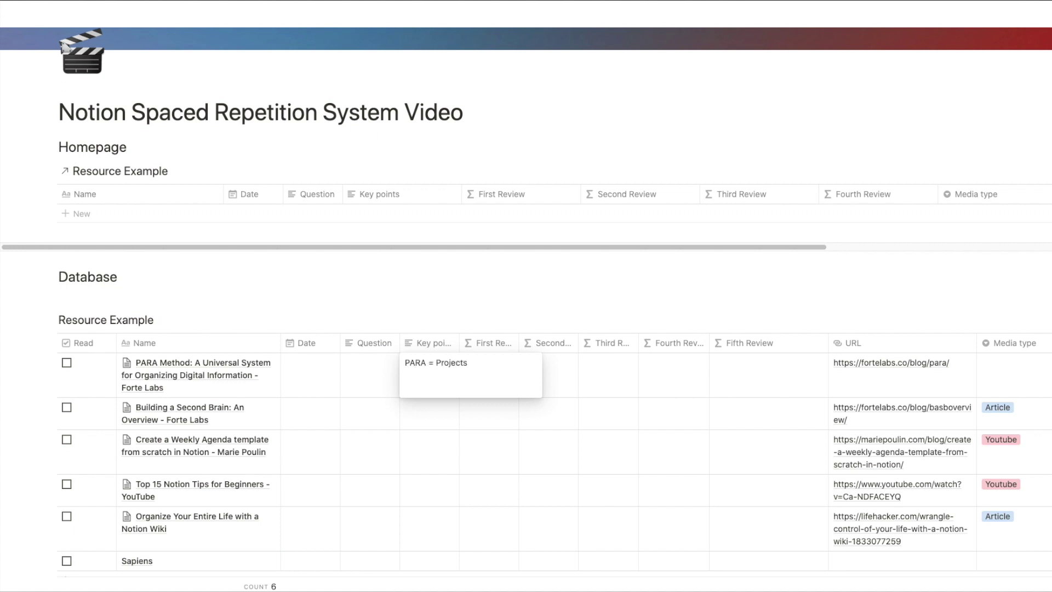
pyautogui.write(' Areas Resource Archive')
pyautogui.press('Escape')
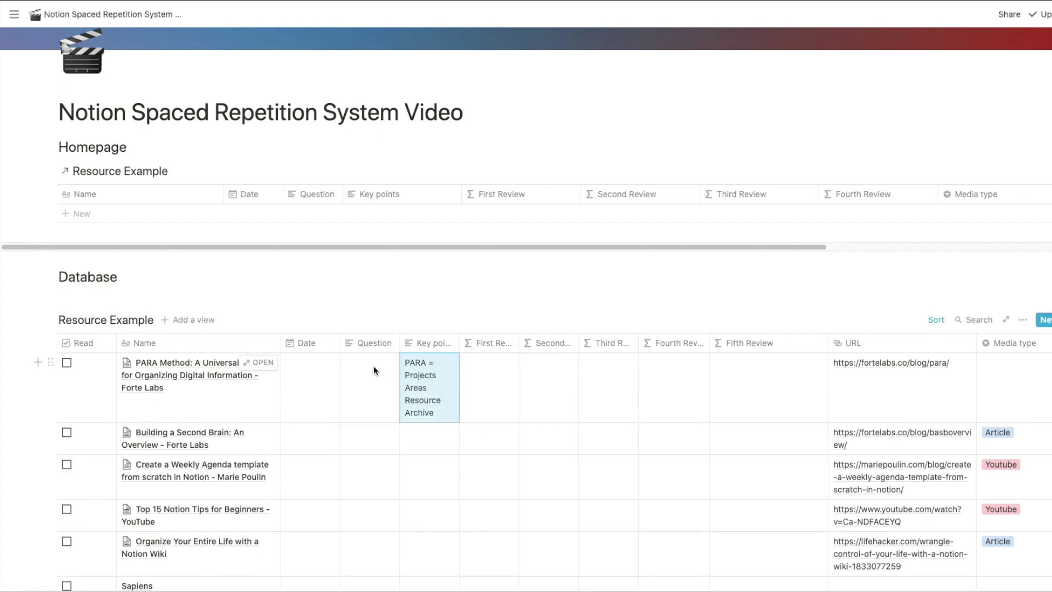
# - Enter "What does PARA stand for?" as the question of the PARA Method entry
pyautogui.click(372, 367)
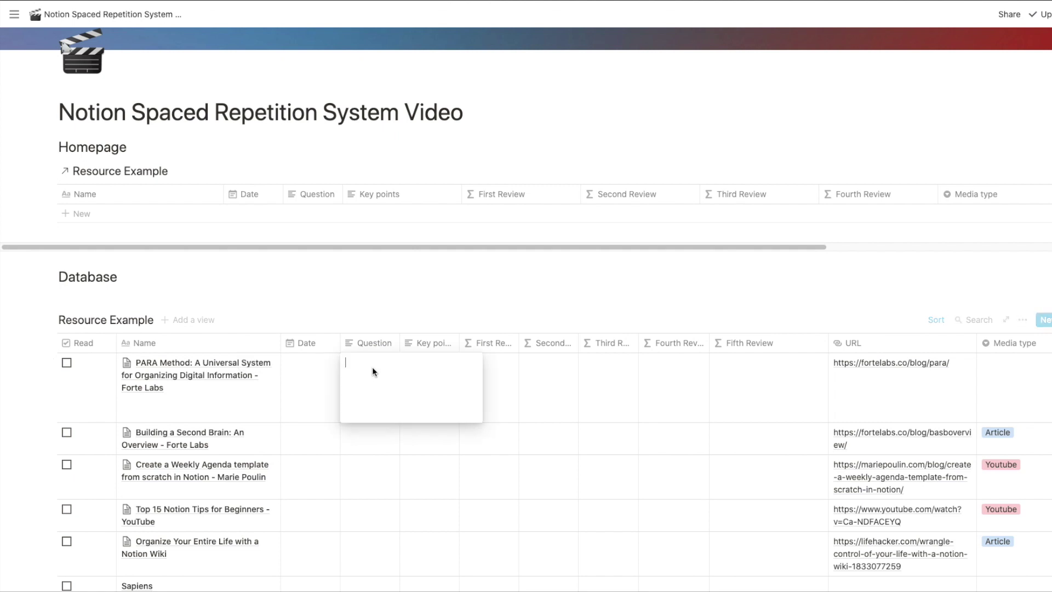
pyautogui.write('What ')
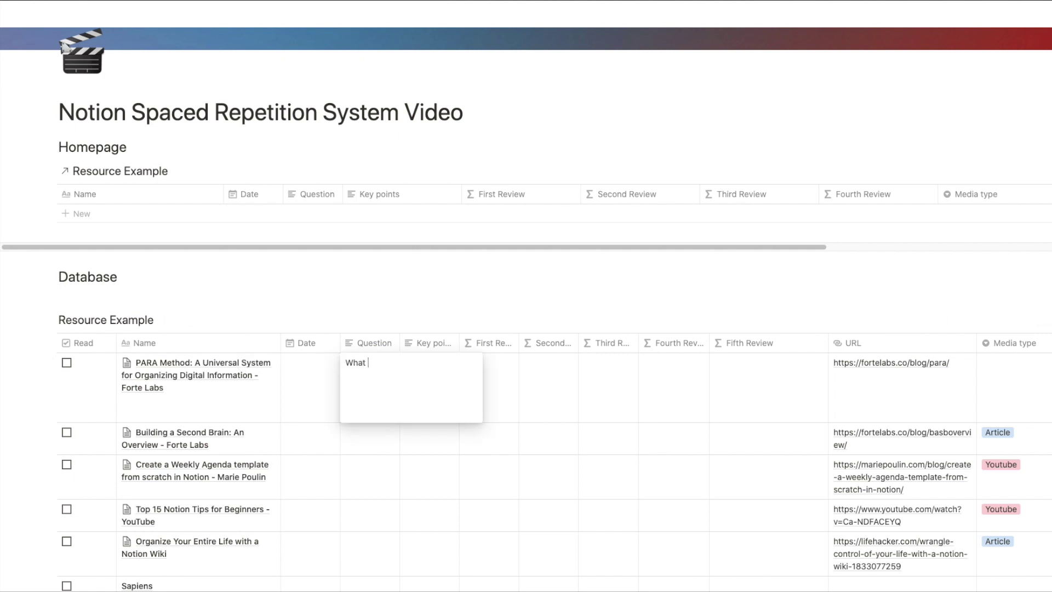
pyautogui.write('does PARA stand for?')
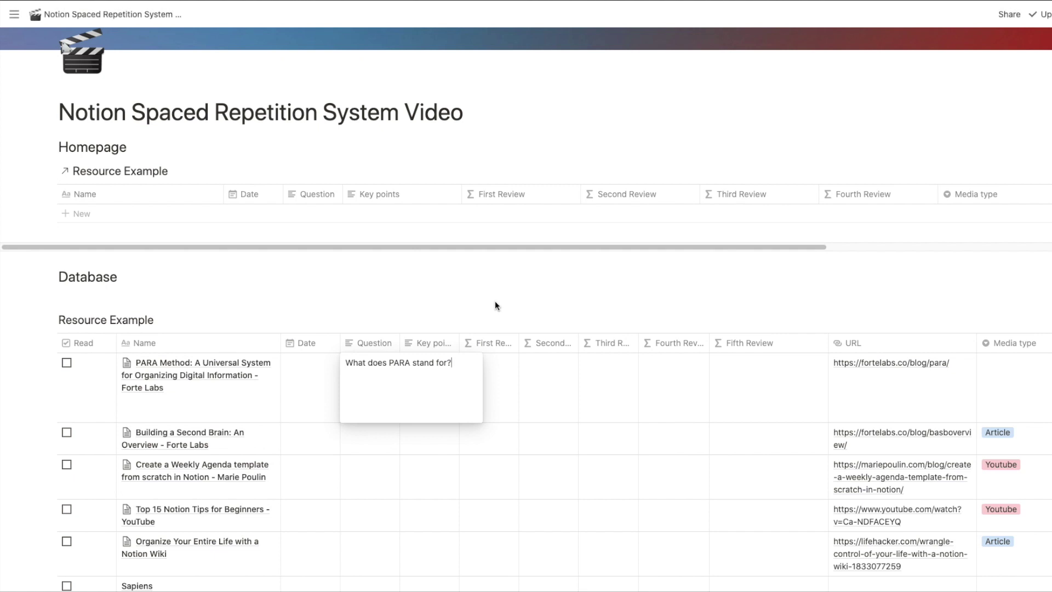
pyautogui.press('Escape')
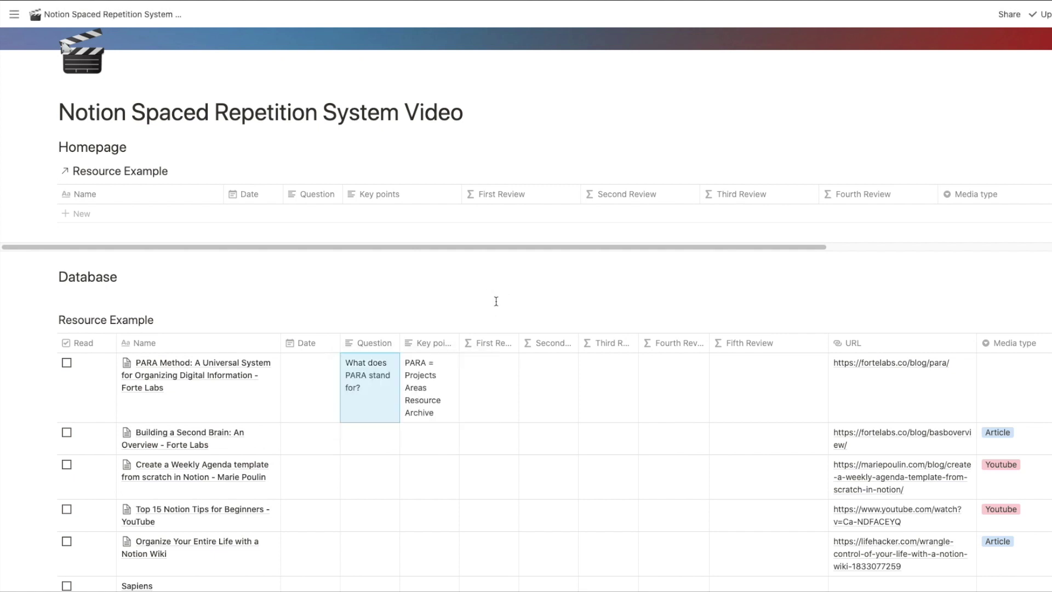
# - Set the PARA Method entry's date to April 21, 2020 and mark the entry as read
pyautogui.click(291, 386)
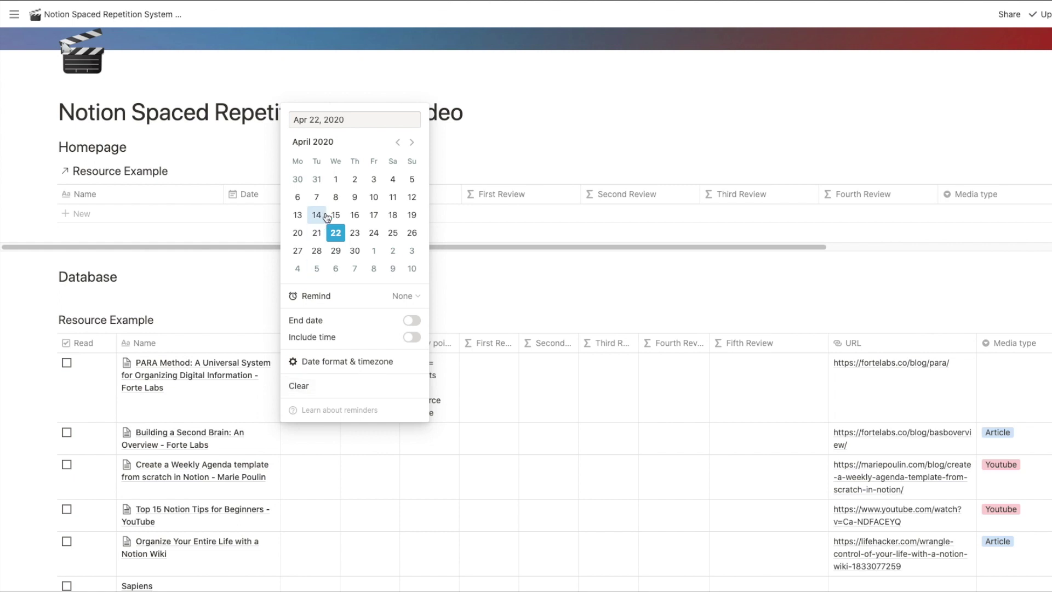
pyautogui.click(317, 233)
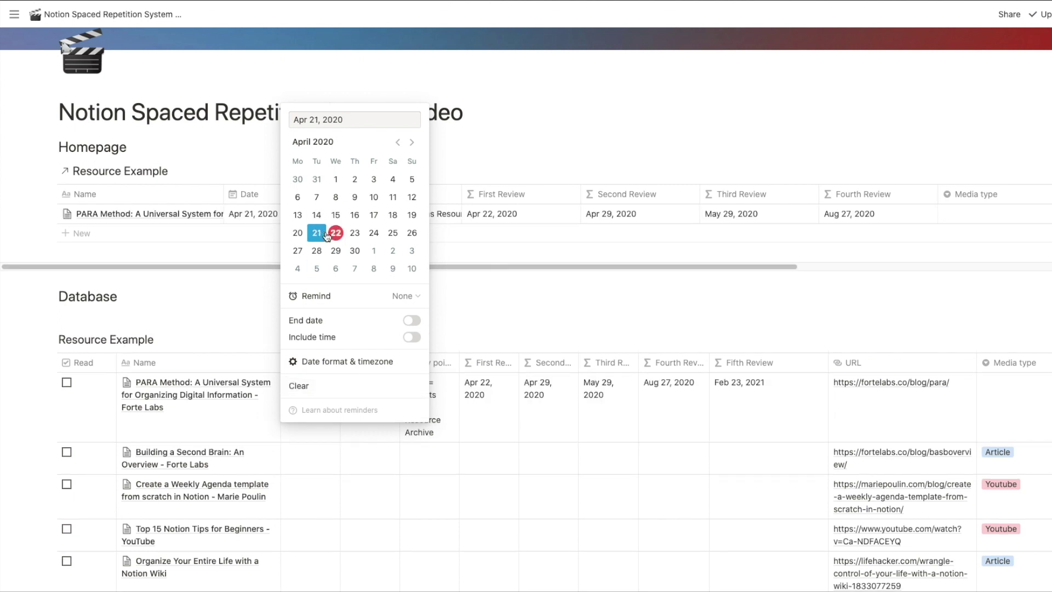
pyautogui.click(526, 316)
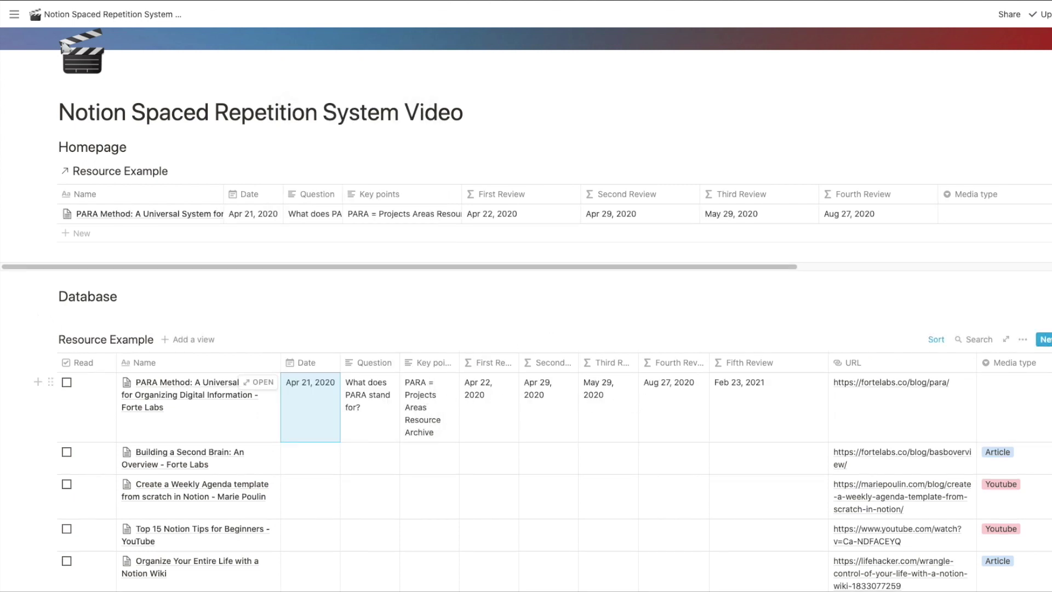
pyautogui.click(67, 383)
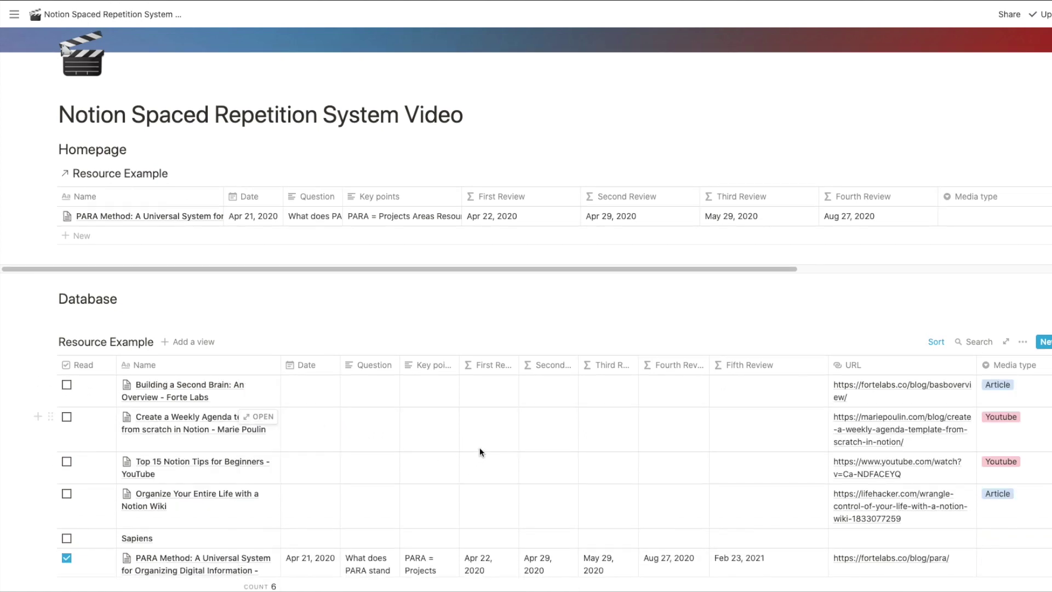
# - Examine the PARA Method entry in both tables, reading its full question and key points in the Homepage view
pyautogui.scroll(1, 501, 449)
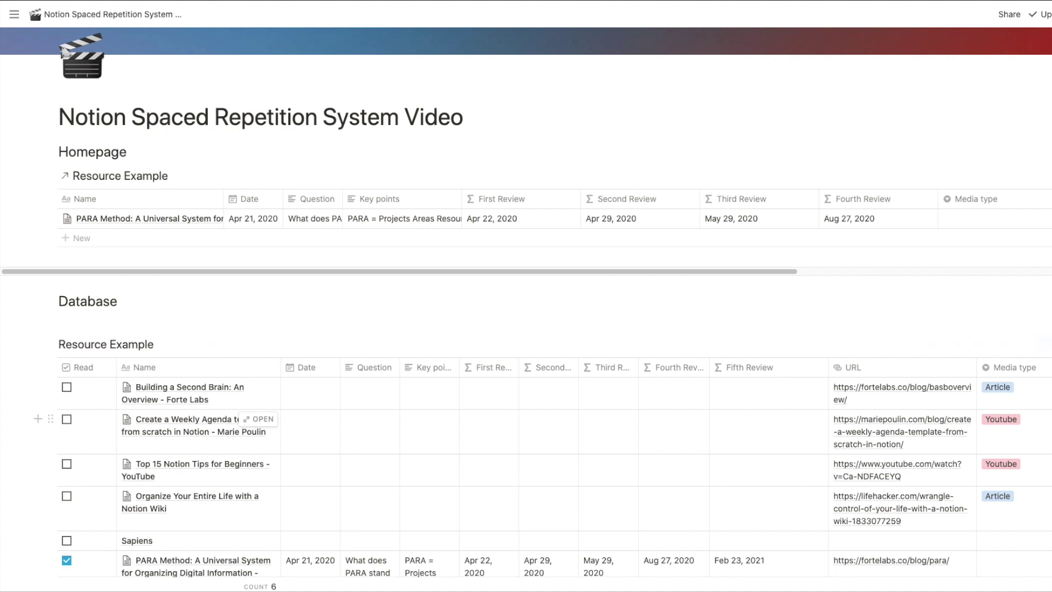
pyautogui.scroll(-3, 508, 526)
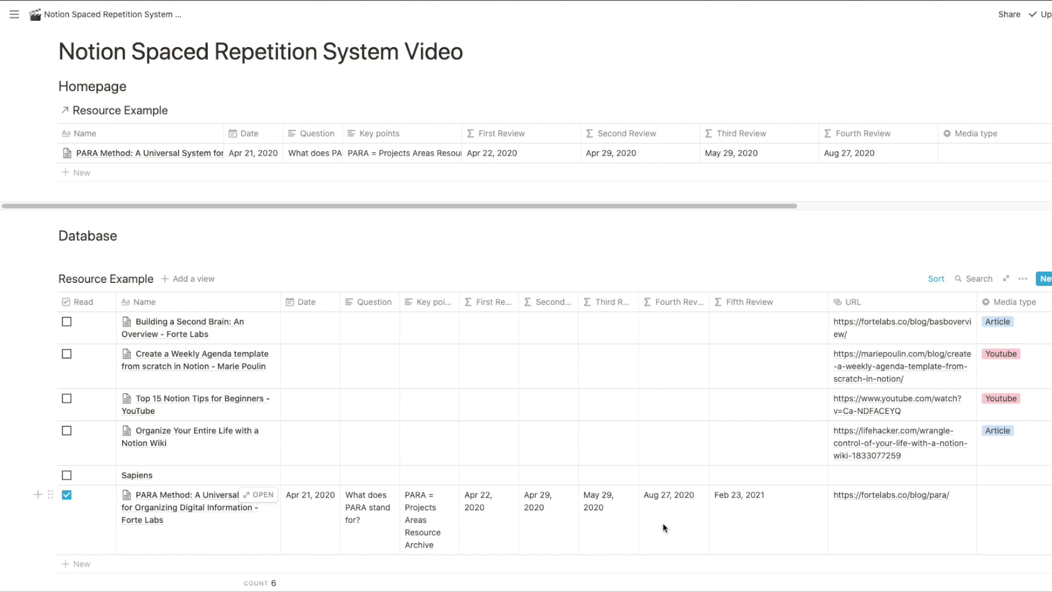
pyautogui.scroll(-1, 568, 496)
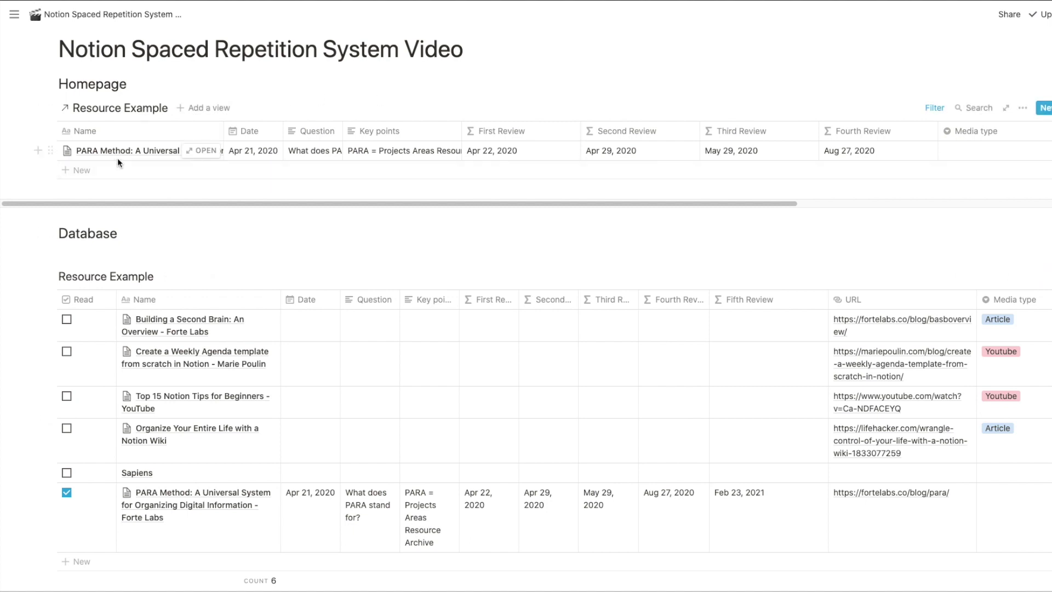
pyautogui.click(314, 150)
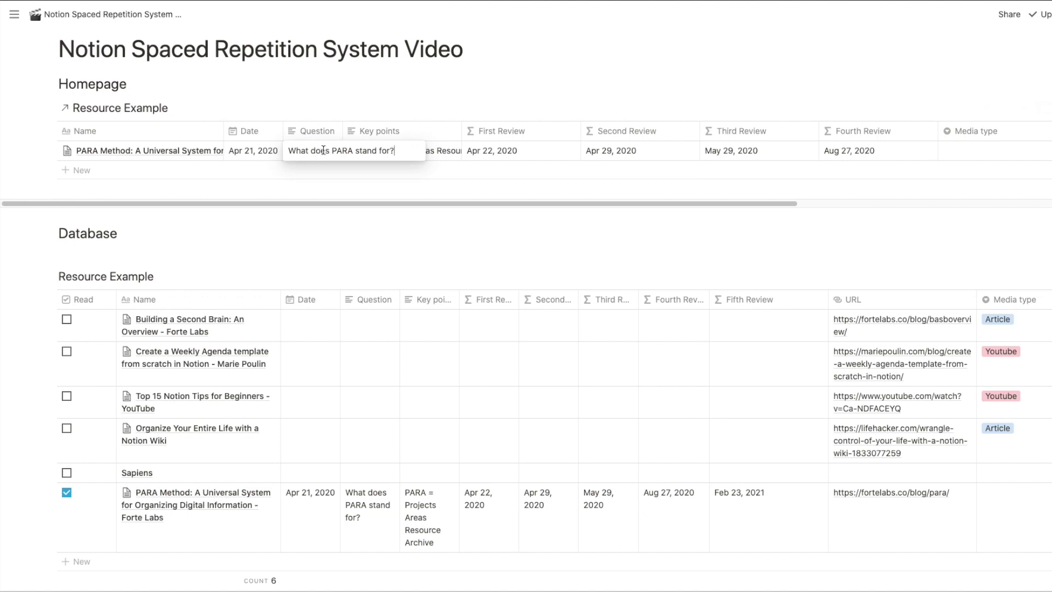
pyautogui.click(433, 152)
pyautogui.click(433, 153)
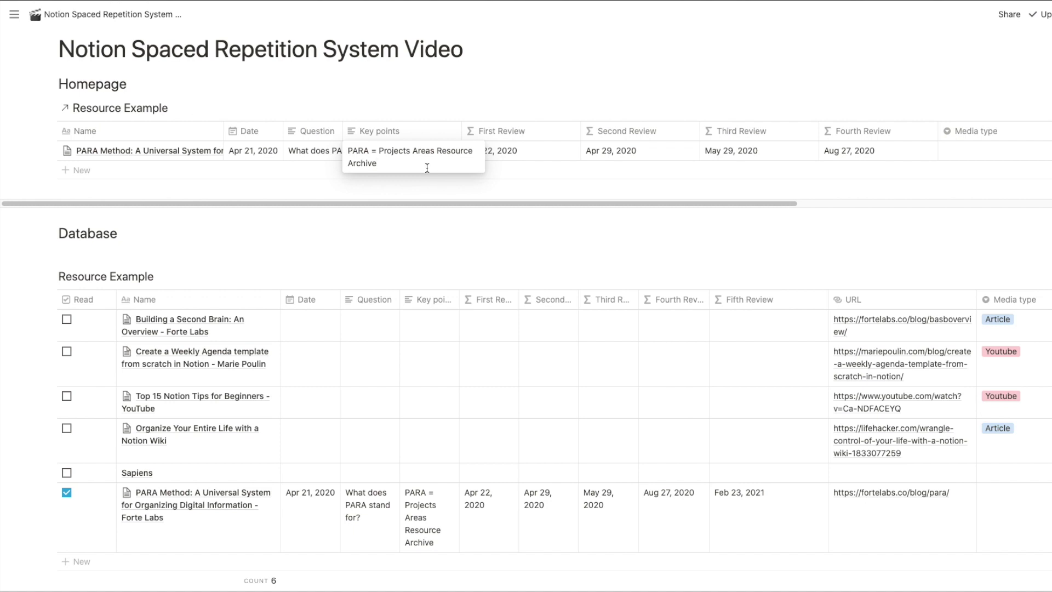
pyautogui.press('Escape')
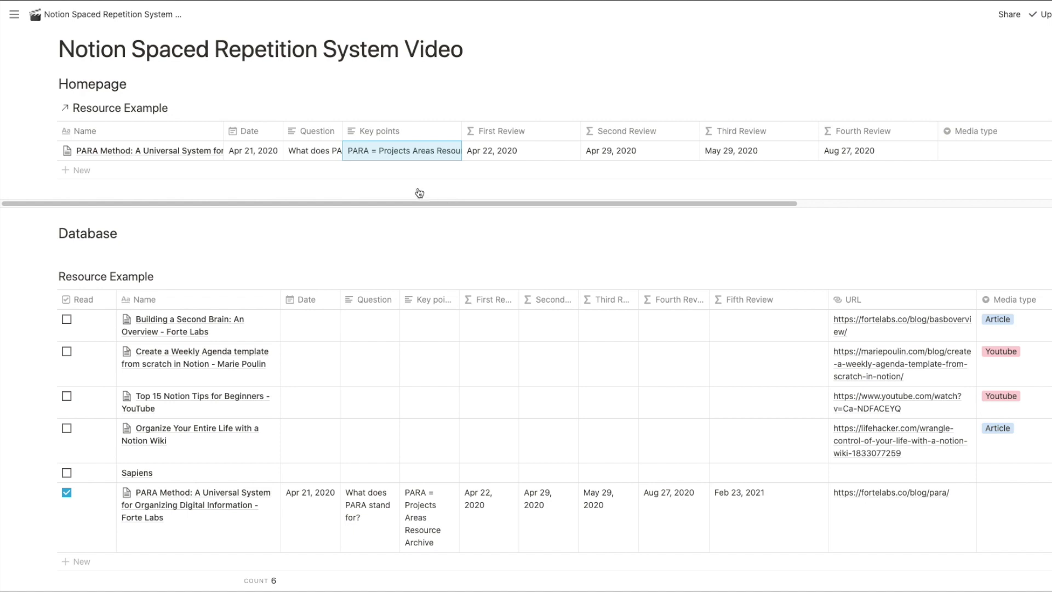
# - Change the PARA Method entry's date to April 22, 2020 from the Homepage table
pyautogui.click(254, 148)
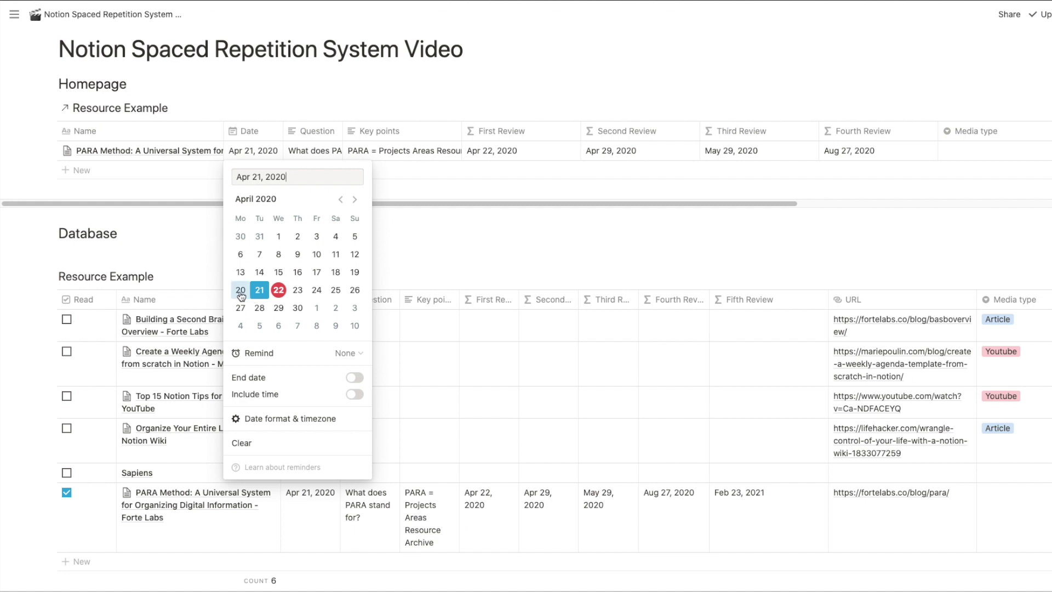
pyautogui.click(278, 290)
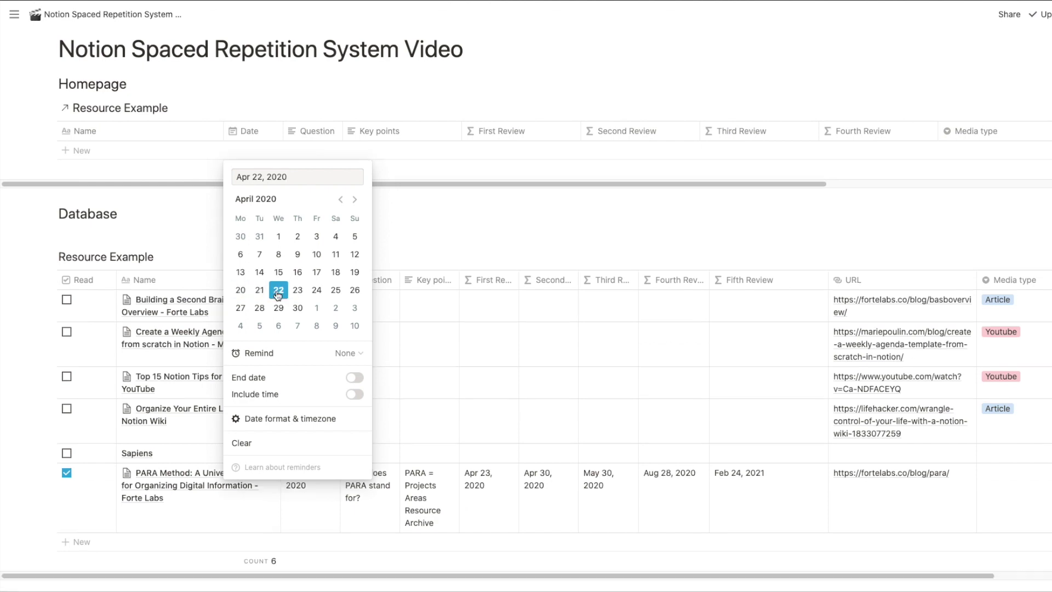
pyautogui.click(416, 204)
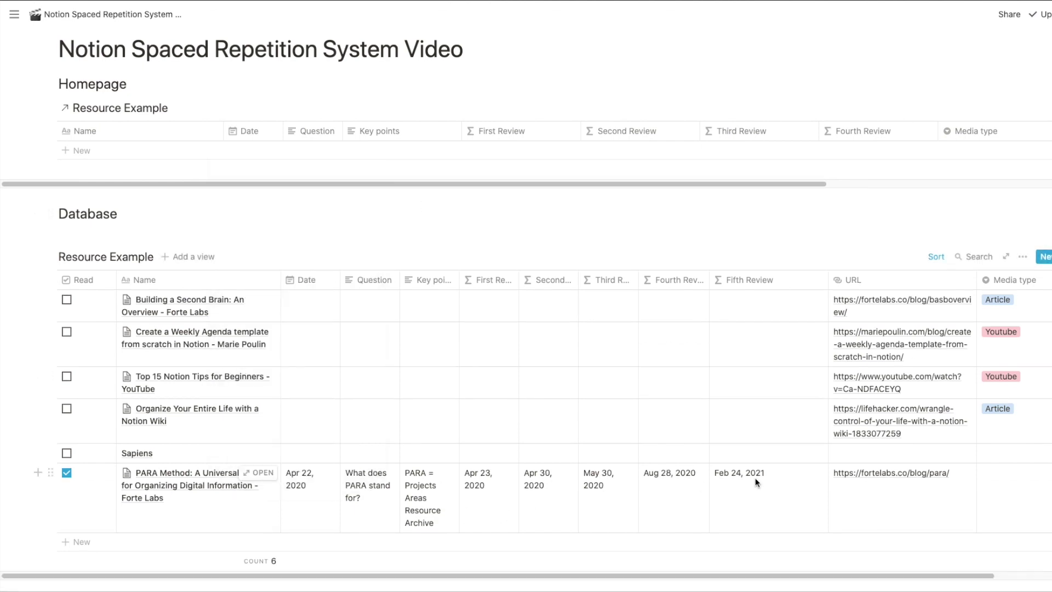
# - Set the PARA Method entry's date to April 21, 2020 in the Database table
pyautogui.click(295, 484)
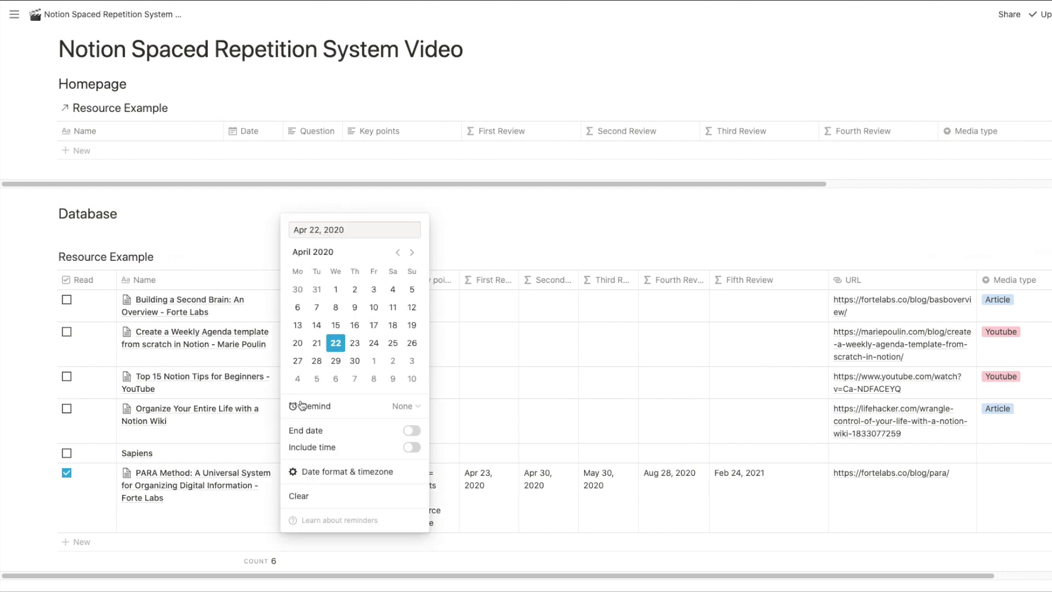
pyautogui.click(318, 345)
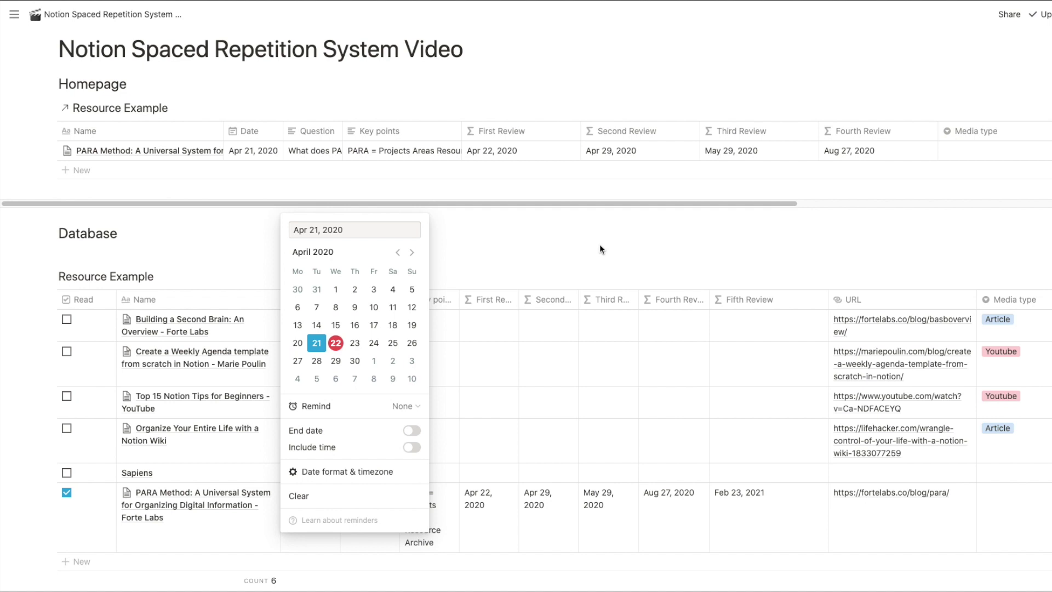
pyautogui.press('Escape')
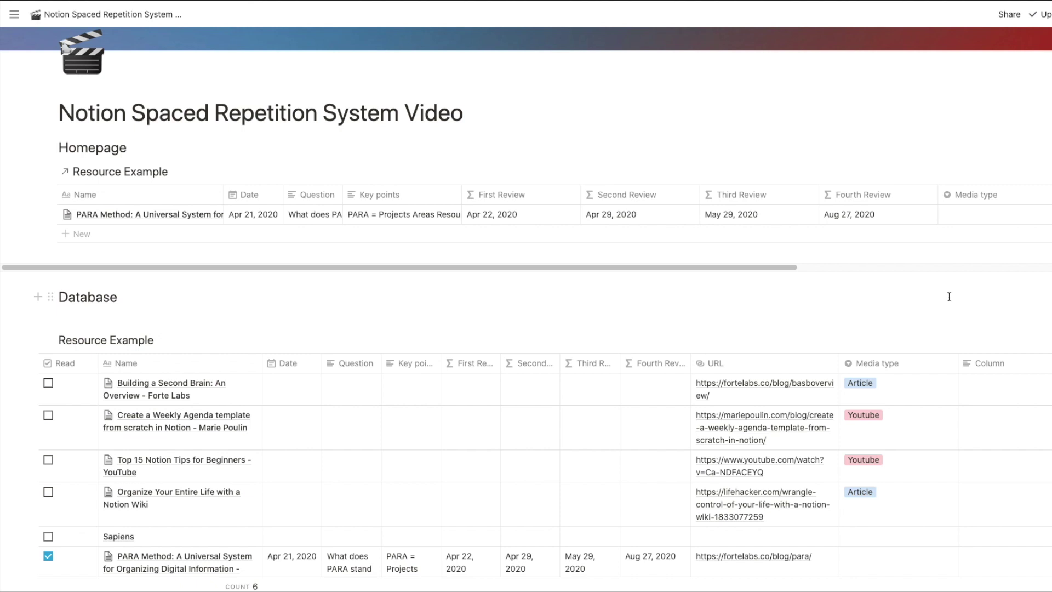
# - Review the Database table's list of properties and its sort settings without changing them
pyautogui.click(1028, 341)
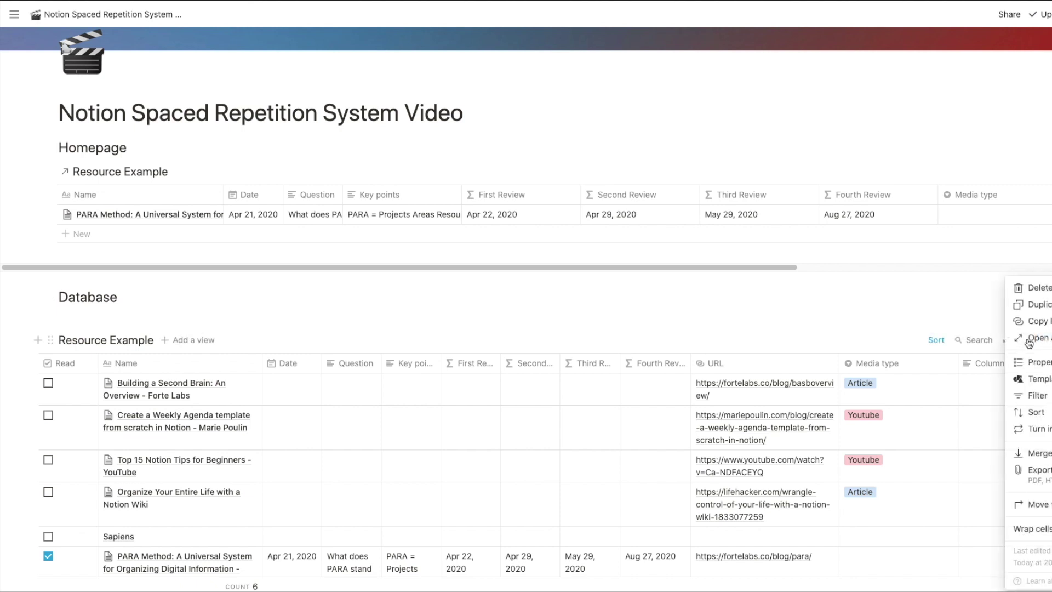
pyautogui.click(1032, 362)
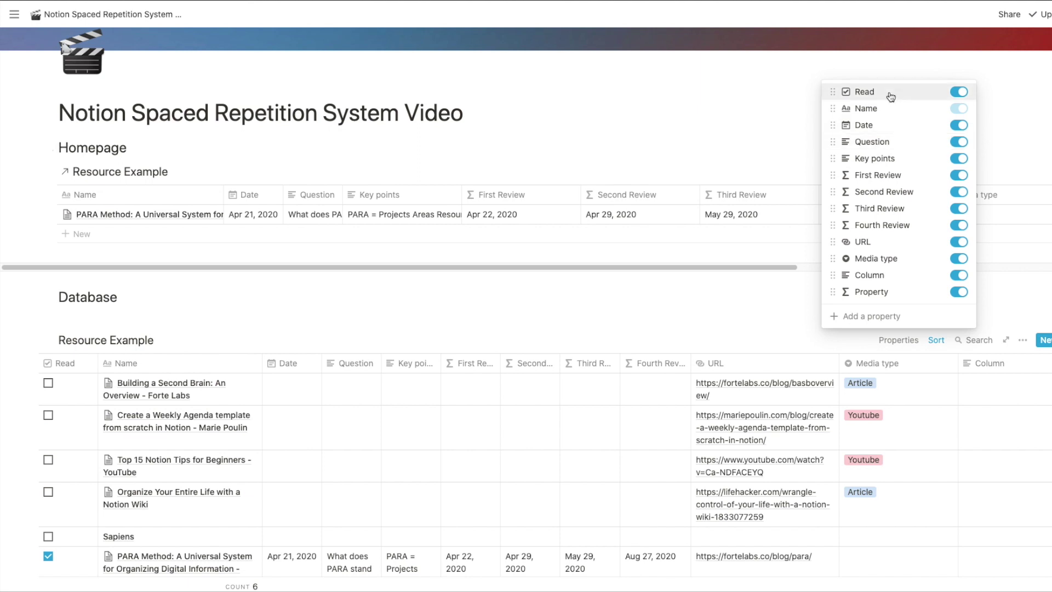
pyautogui.click(915, 346)
pyautogui.click(935, 340)
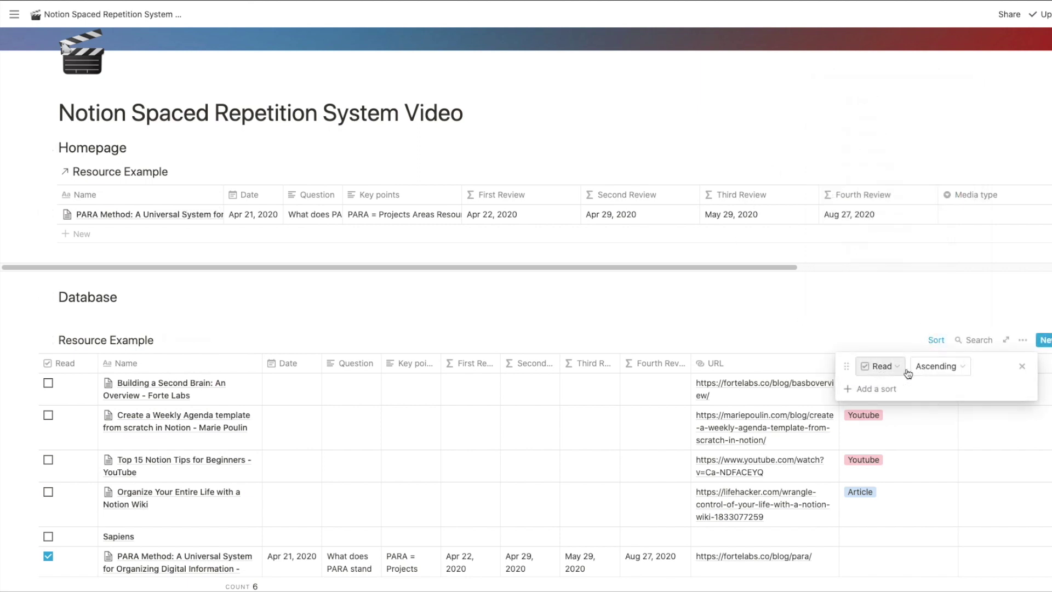
pyautogui.click(783, 304)
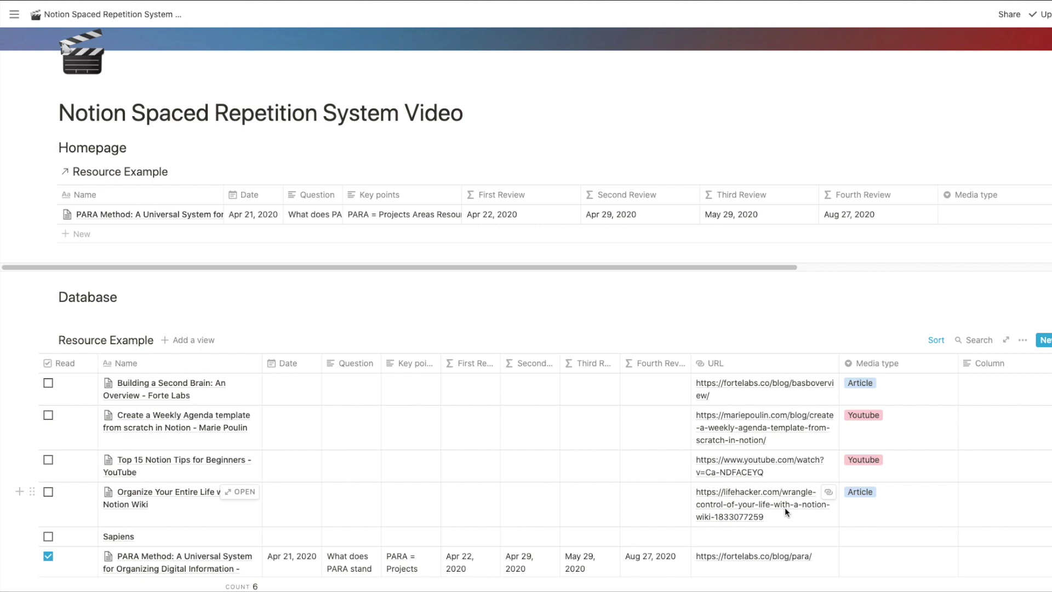
# - Inspect the formulas of the First Review and Second Review columns, selecting the full text of each
pyautogui.click(480, 383)
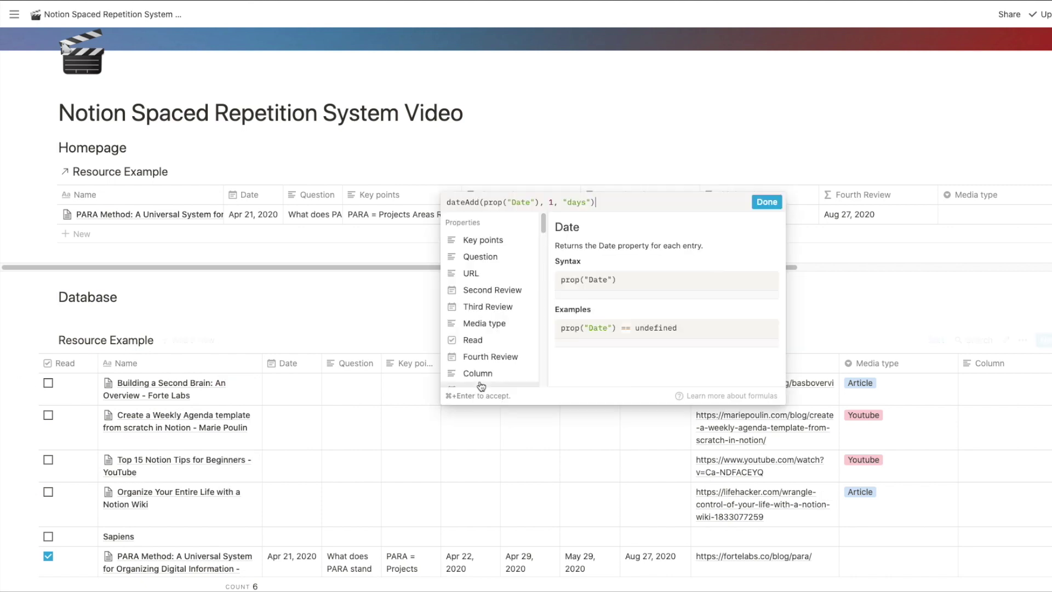
pyautogui.click(605, 202)
pyautogui.moveTo(604, 202); pyautogui.dragTo(448, 202)
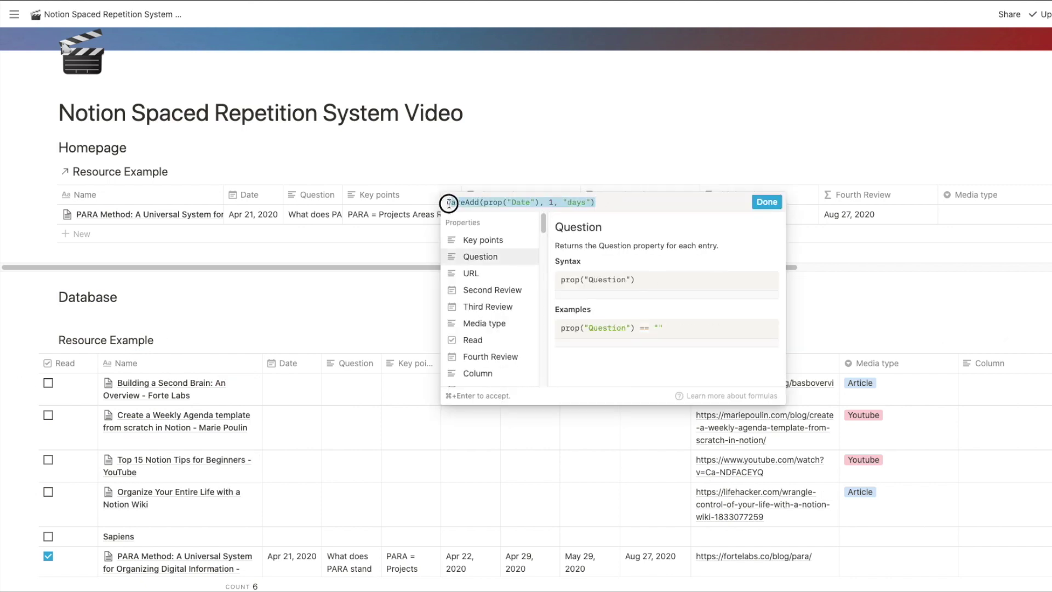
pyautogui.click(416, 296)
pyautogui.click(528, 413)
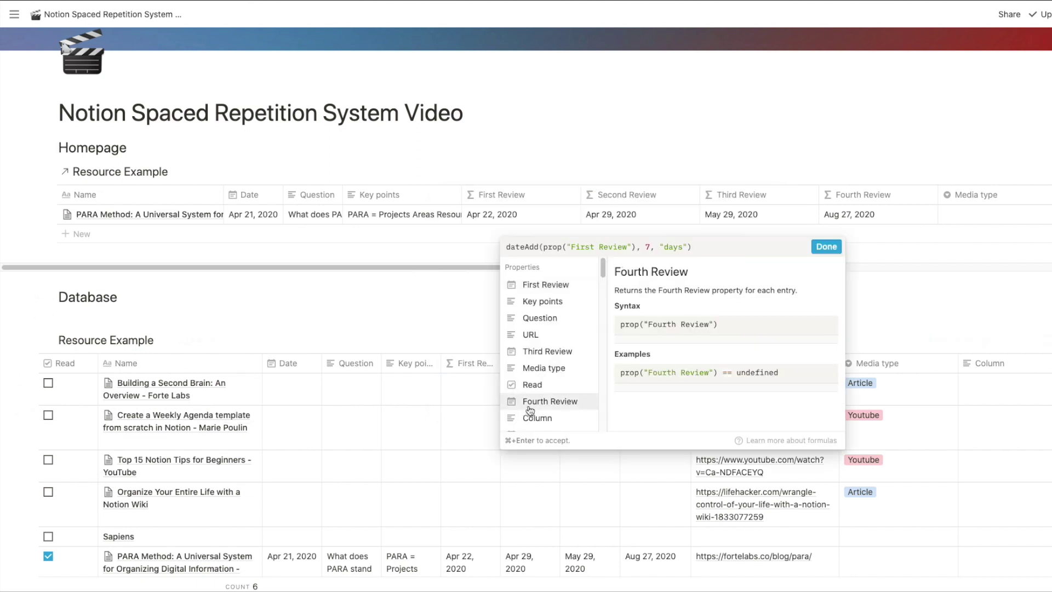
pyautogui.tripleClick(603, 253)
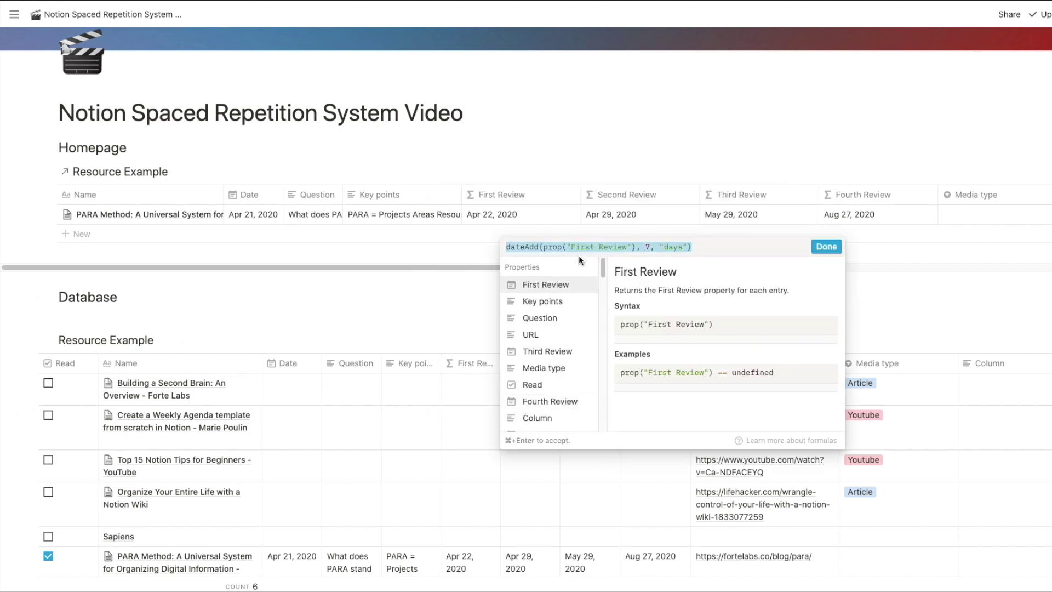
# - Inspect the formulas of the Third Review and Fourth Review columns in the Database table without changing them
pyautogui.click(475, 316)
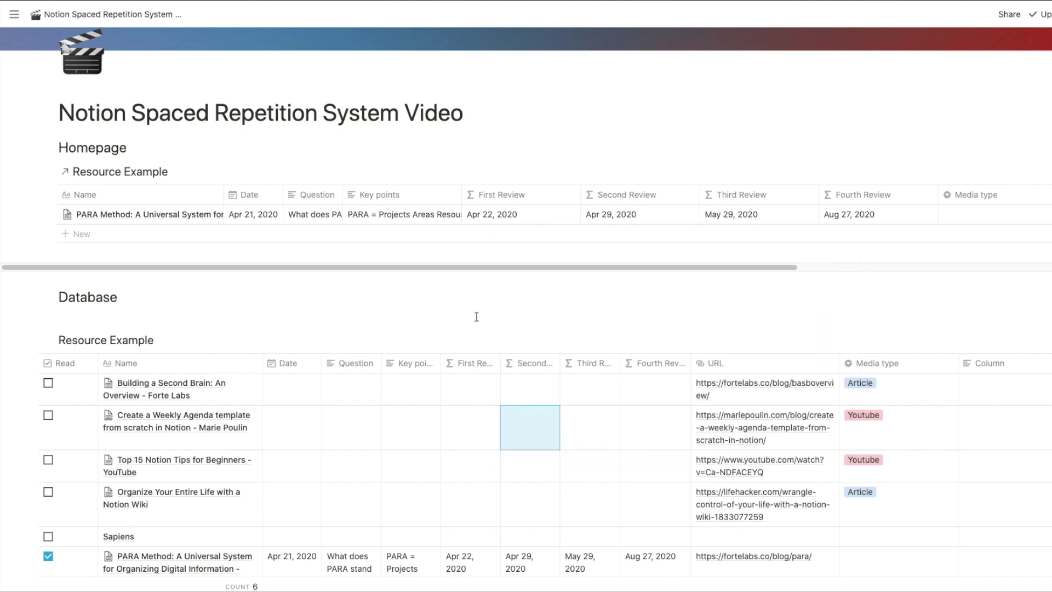
pyautogui.click(582, 386)
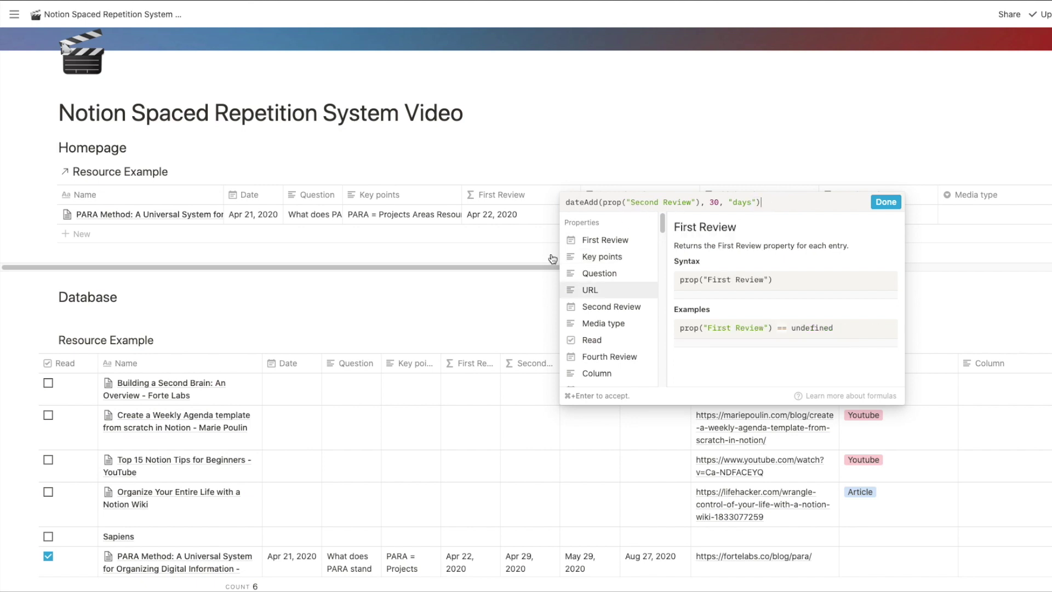
pyautogui.click(534, 308)
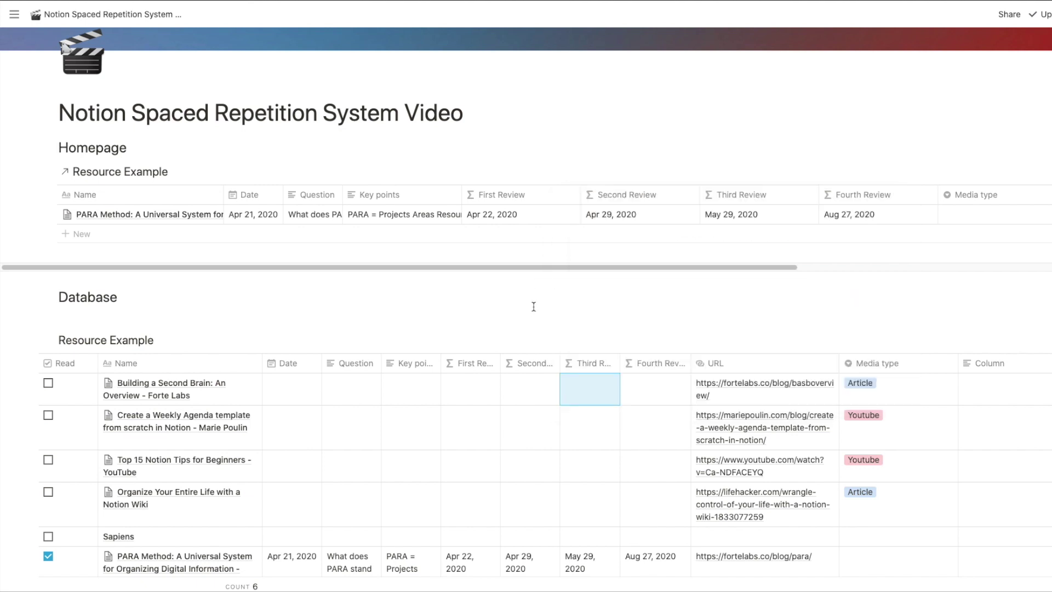
pyautogui.click(638, 382)
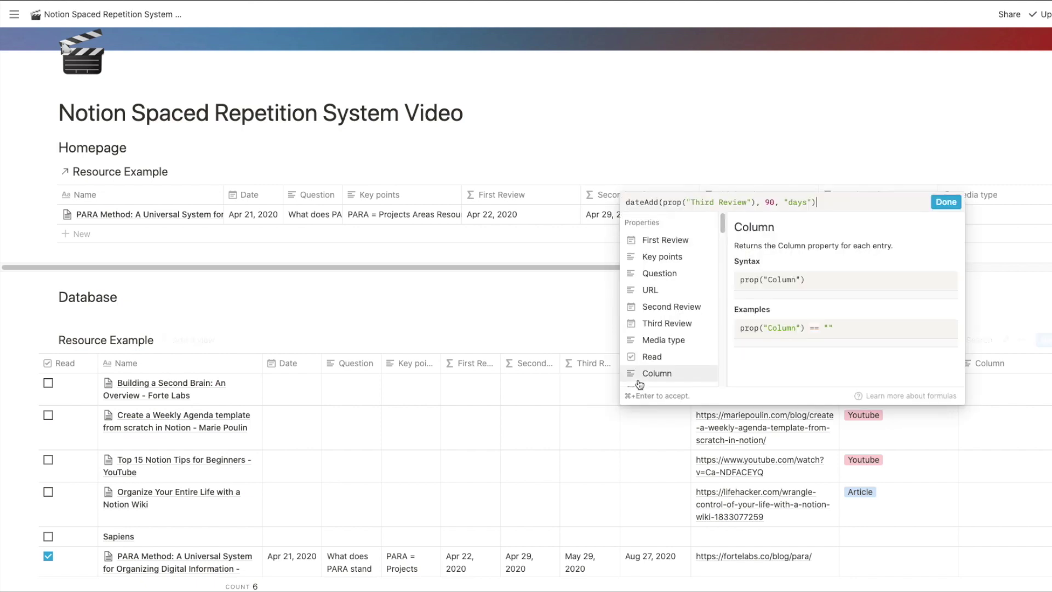
pyautogui.doubleClick(717, 201)
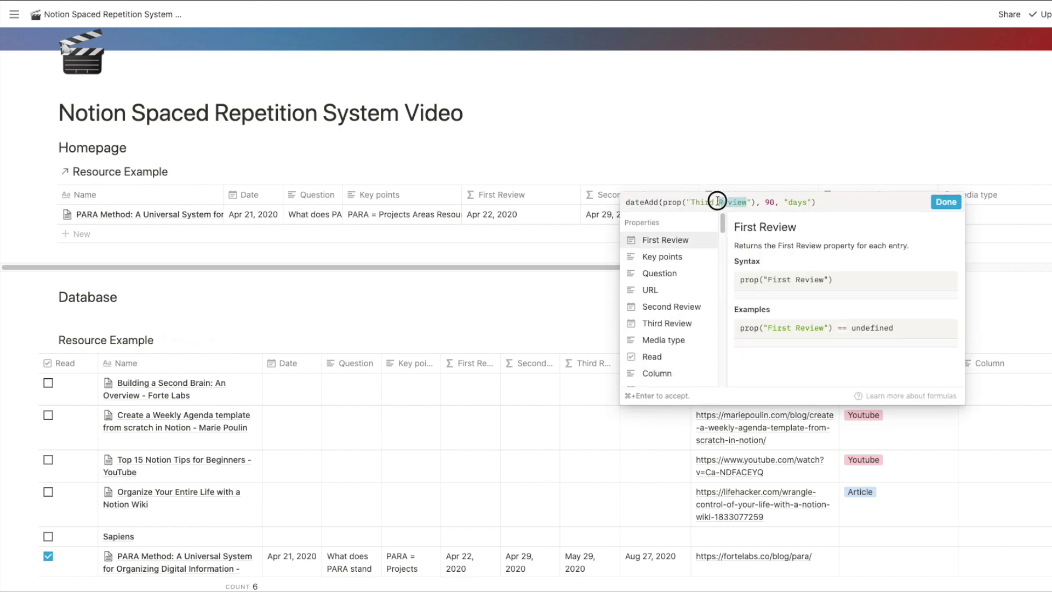
pyautogui.click(597, 300)
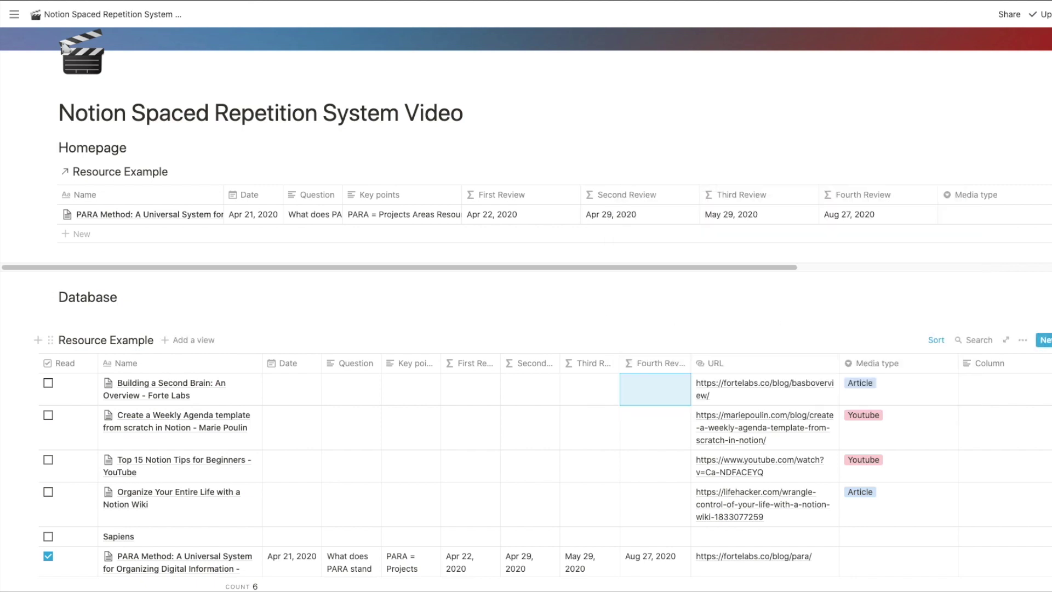
# - Add a Formula property named Fifth Review to the Database table and place its column directly after Fourth Review
pyautogui.click(1022, 339)
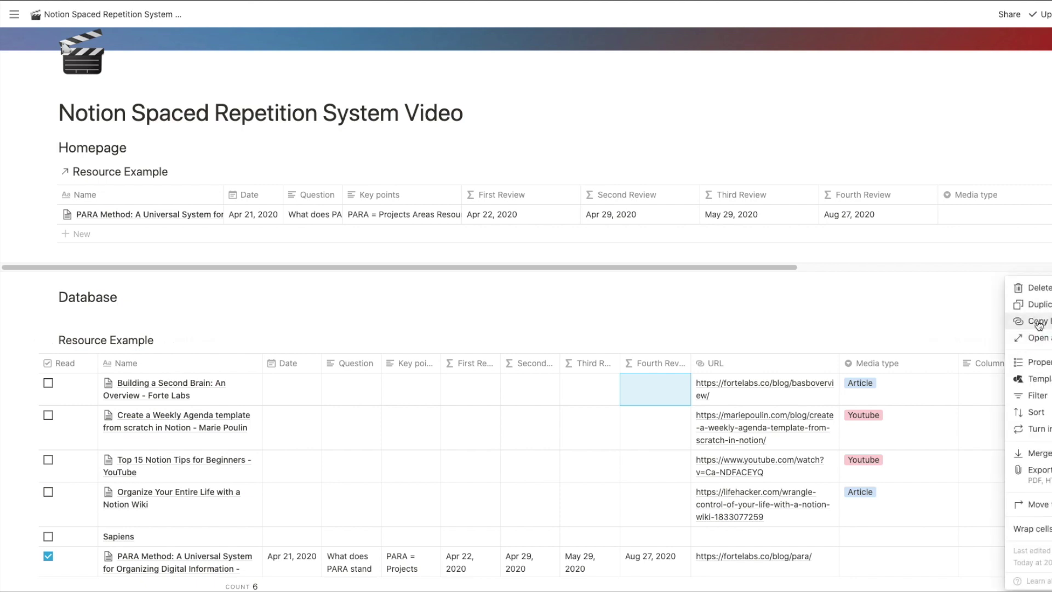
pyautogui.click(1035, 363)
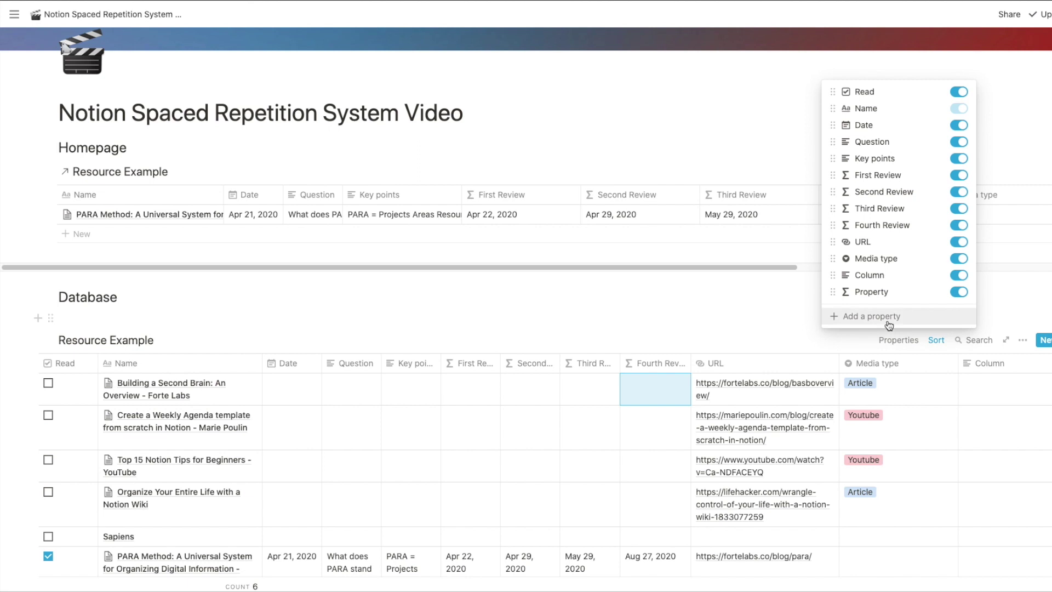
pyautogui.click(863, 318)
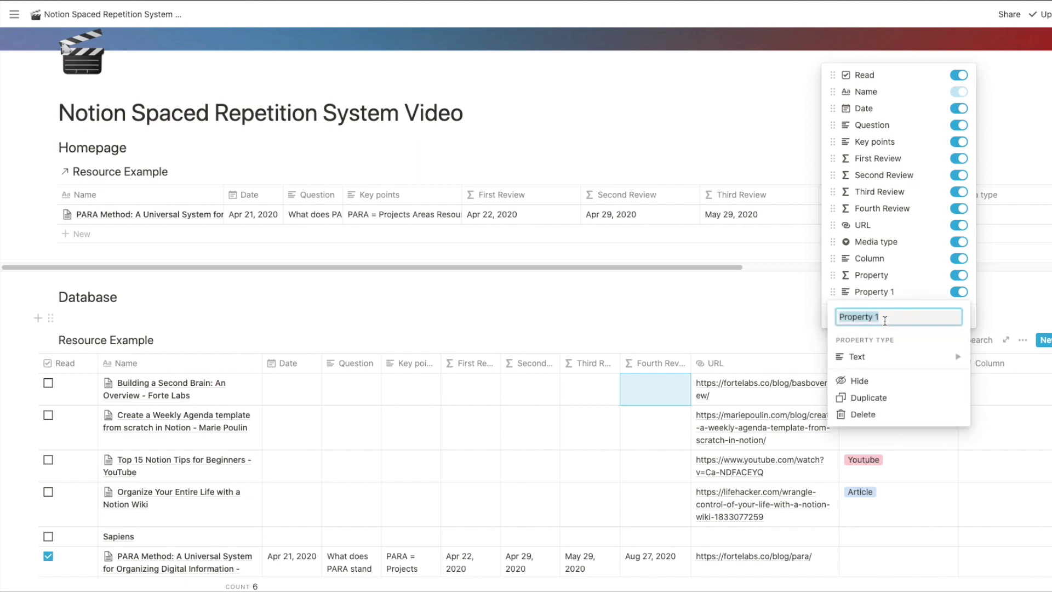
pyautogui.write('Fifth Review')
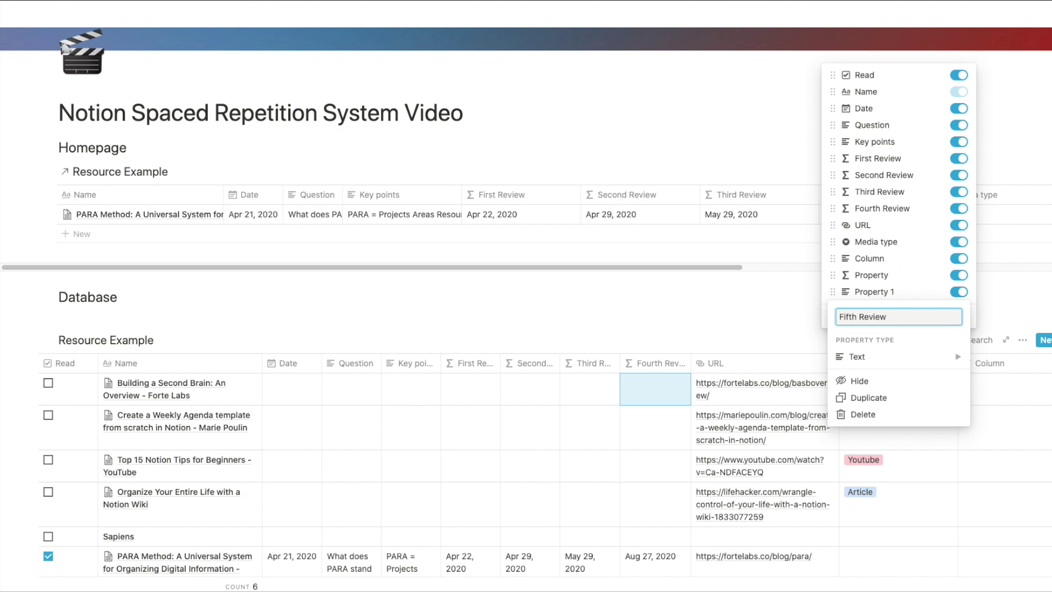
pyautogui.click(900, 357)
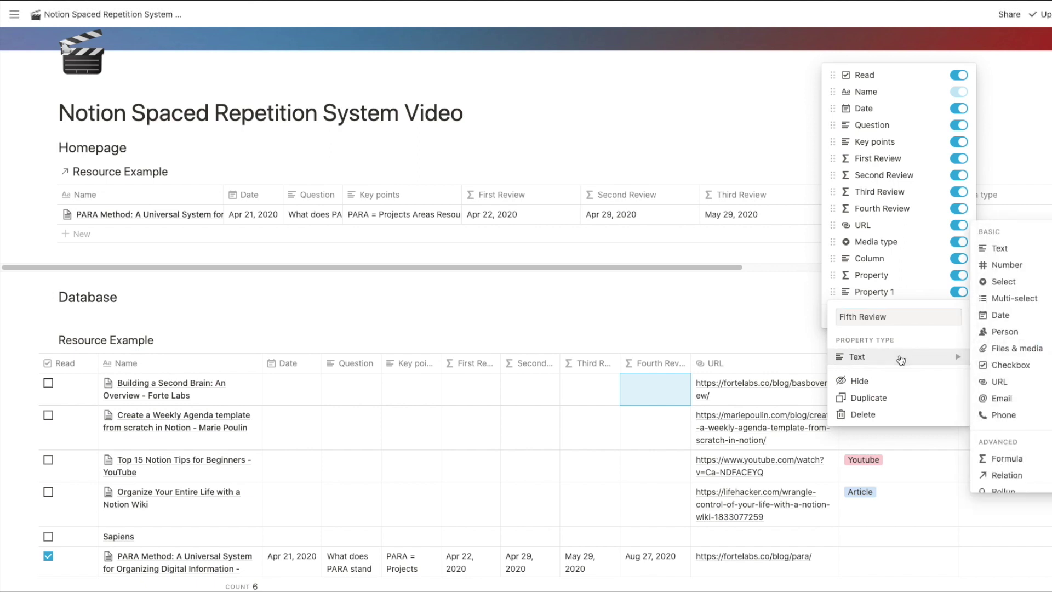
pyautogui.click(986, 458)
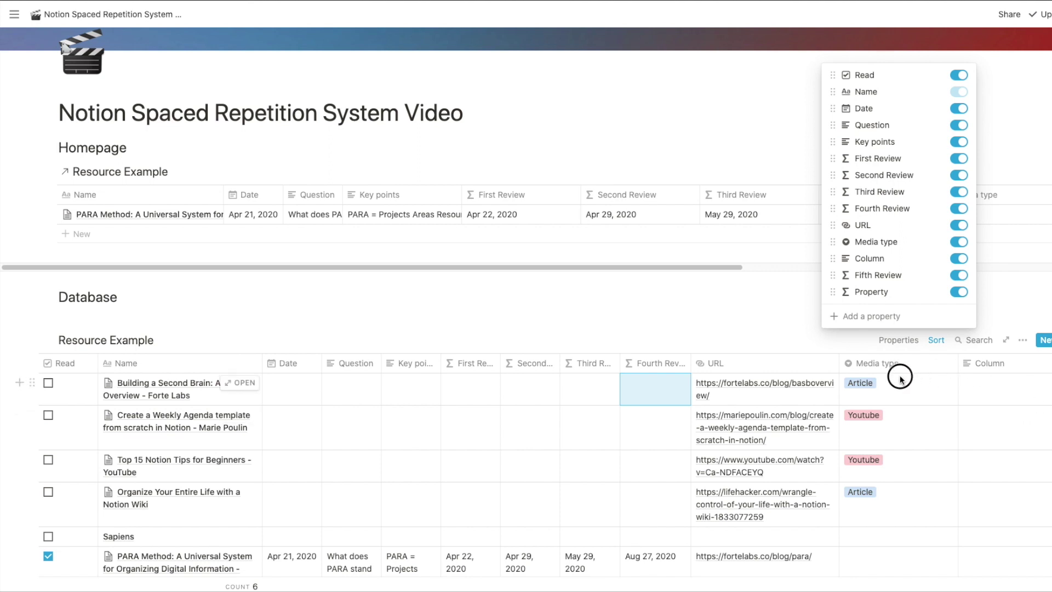
pyautogui.click(954, 376)
pyautogui.moveTo(1051, 368); pyautogui.dragTo(726, 382)
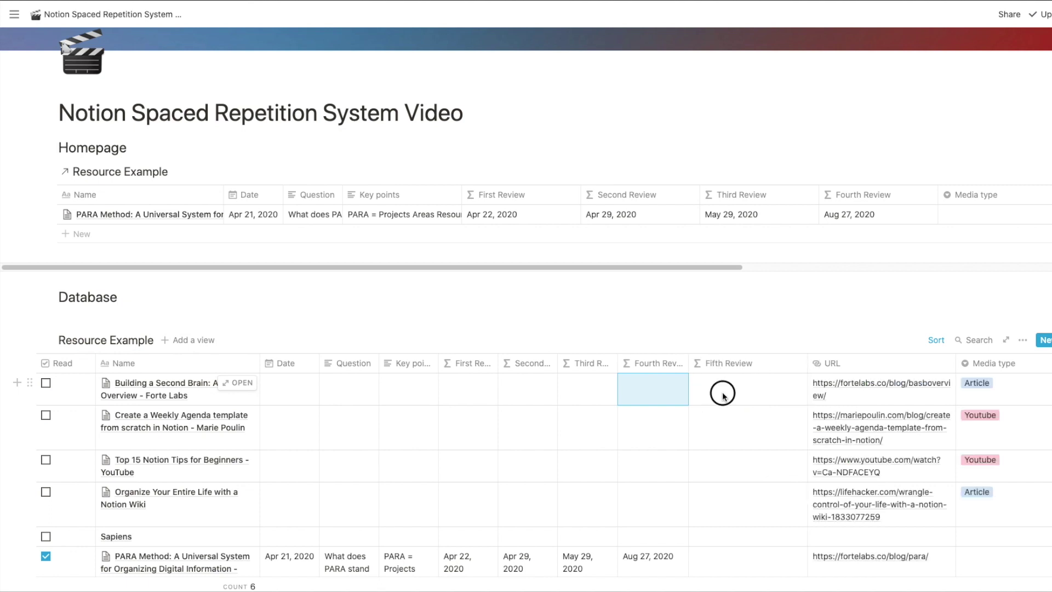
# - Copy the full Fourth Review formula into the Fifth Review column's formula
pyautogui.click(721, 395)
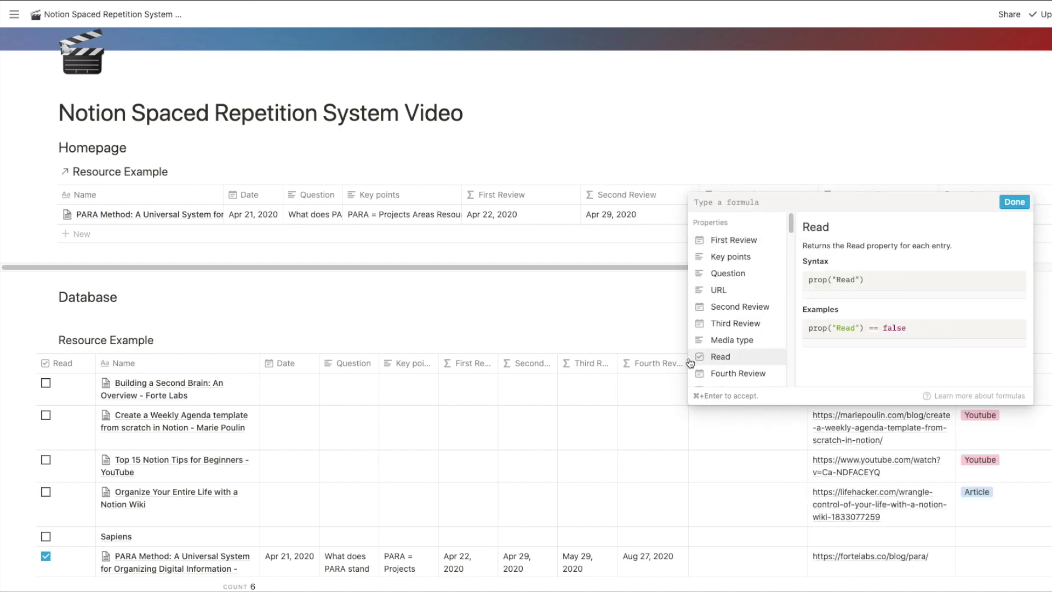
pyautogui.press('Escape')
pyautogui.click(658, 390)
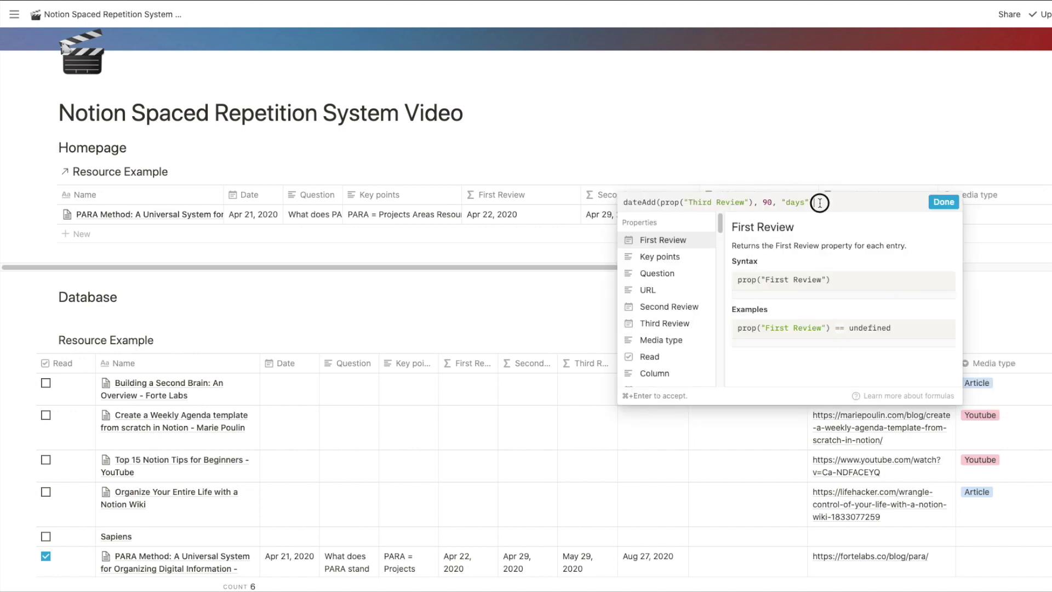
pyautogui.moveTo(819, 203); pyautogui.dragTo(612, 205)
pyautogui.press('super+c')
pyautogui.click(570, 291)
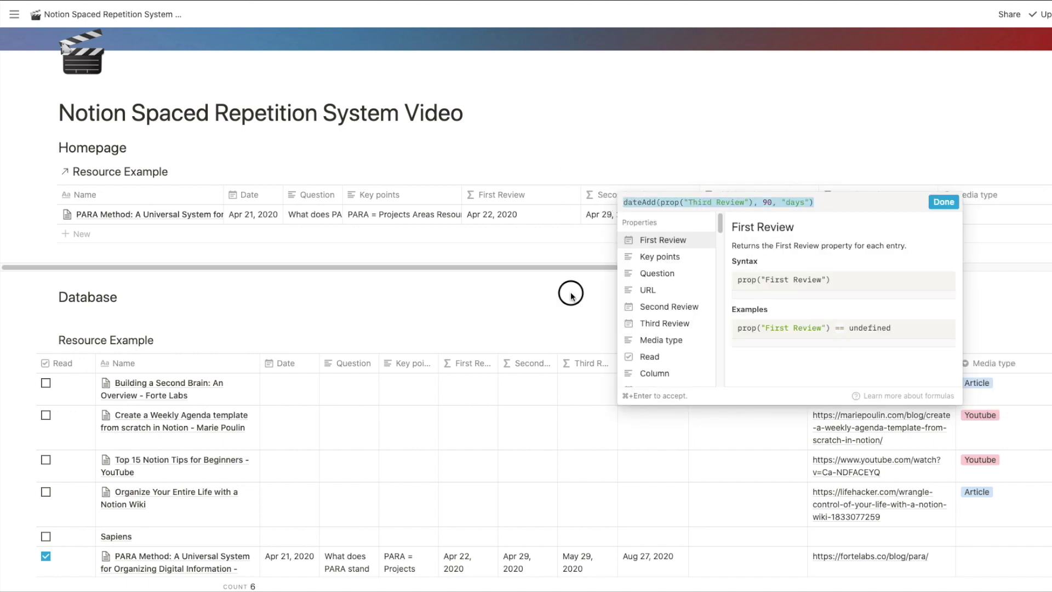
pyautogui.click(716, 383)
pyautogui.press('super+v')
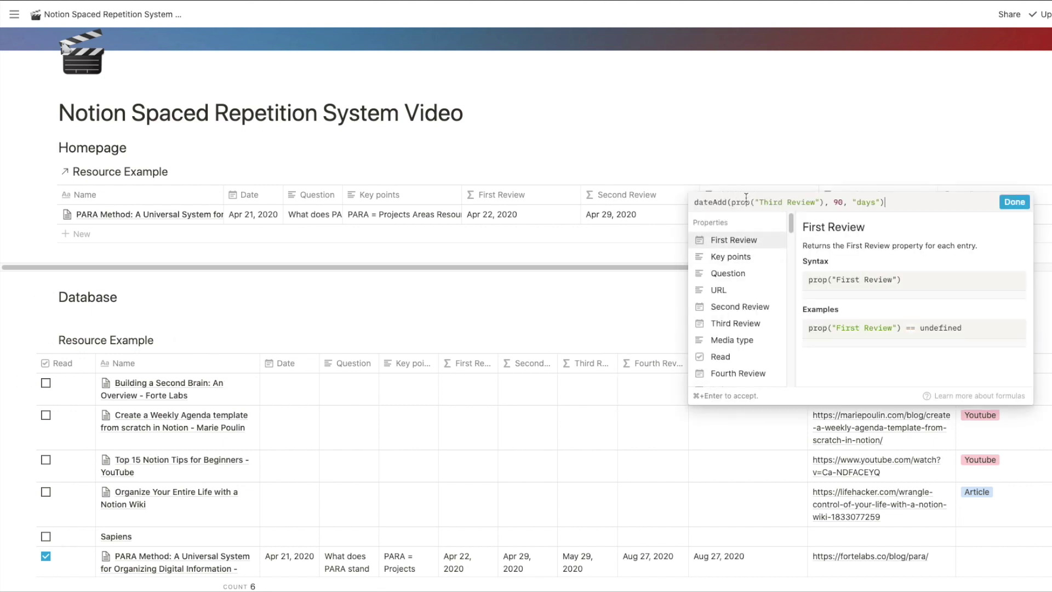
# - Change the property referenced in the Fifth Review formula to Fourth Review
pyautogui.moveTo(782, 200); pyautogui.dragTo(761, 200)
pyautogui.press('BackSpace')
pyautogui.write('Fo')
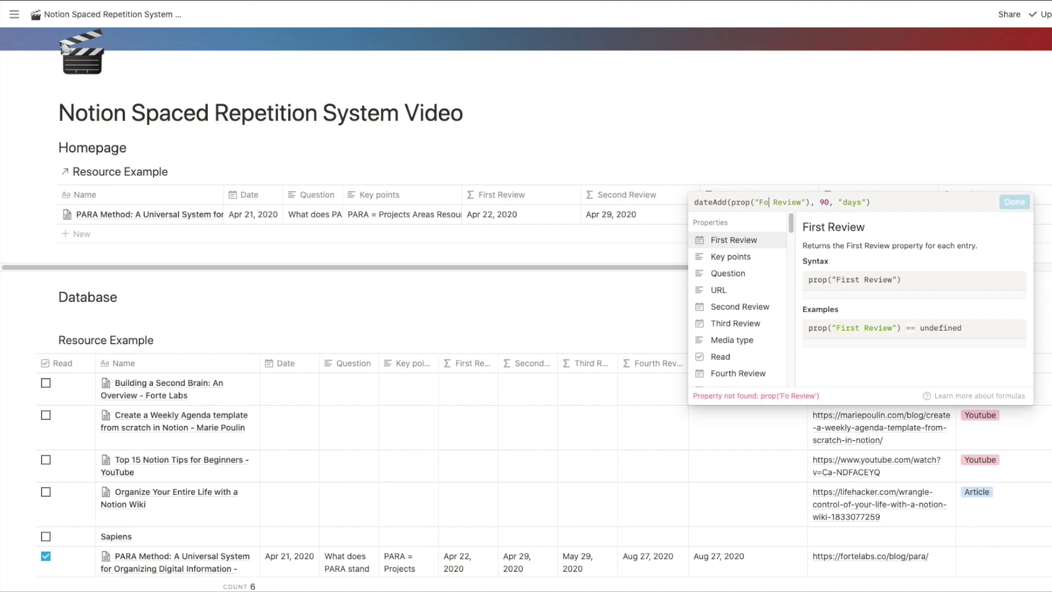
pyautogui.write('uerth')
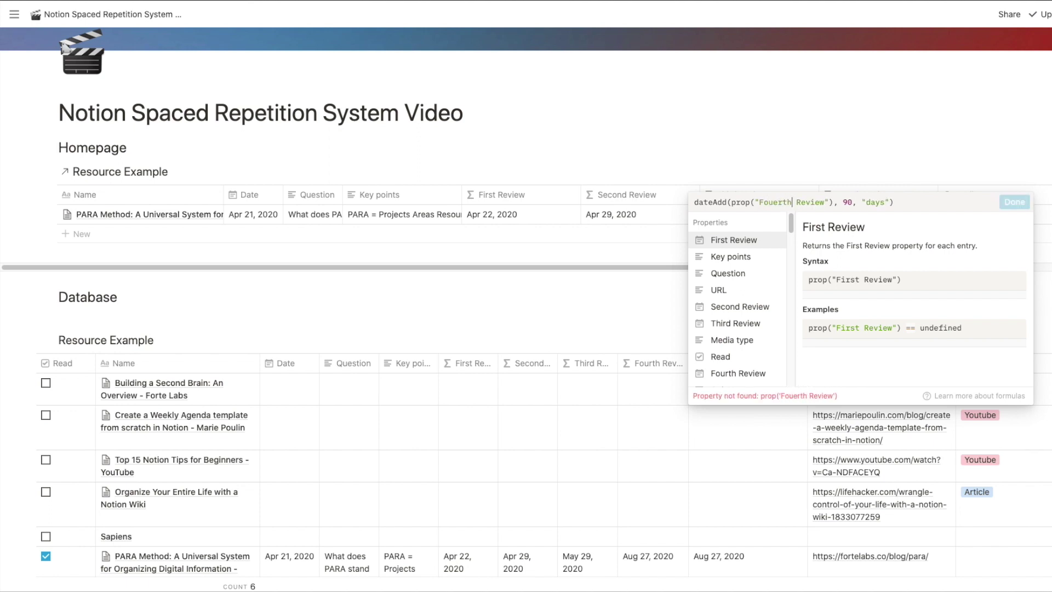
pyautogui.press('BackSpace')
pyautogui.press('BackSpace')
pyautogui.press('BackSpace')
pyautogui.press('BackSpace')
pyautogui.write('rth')
# - Set the interval in the Fifth Review formula to 180 days
pyautogui.click(848, 198)
pyautogui.press('BackSpace')
pyautogui.press('BackSpace')
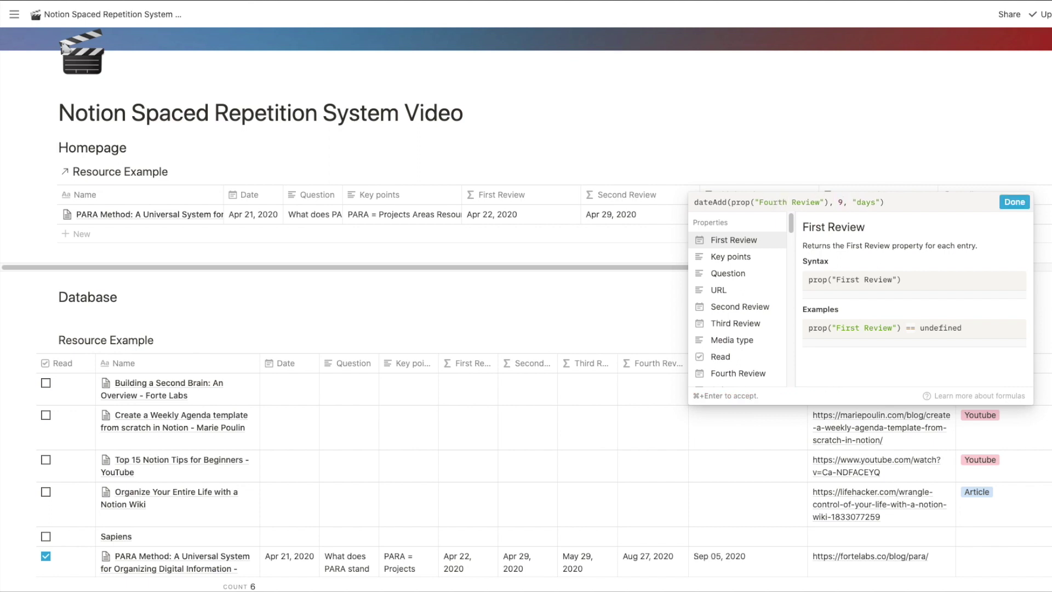
pyautogui.write('180')
# - Try years as the time unit in the Fifth Review formula and restore days
pyautogui.click(931, 204)
pyautogui.click(887, 202)
pyautogui.press('BackSpace')
pyautogui.press('BackSpace')
pyautogui.write('years')
pyautogui.press('BackSpace')
pyautogui.press('BackSpace')
pyautogui.press('BackSpace')
pyautogui.write('days')
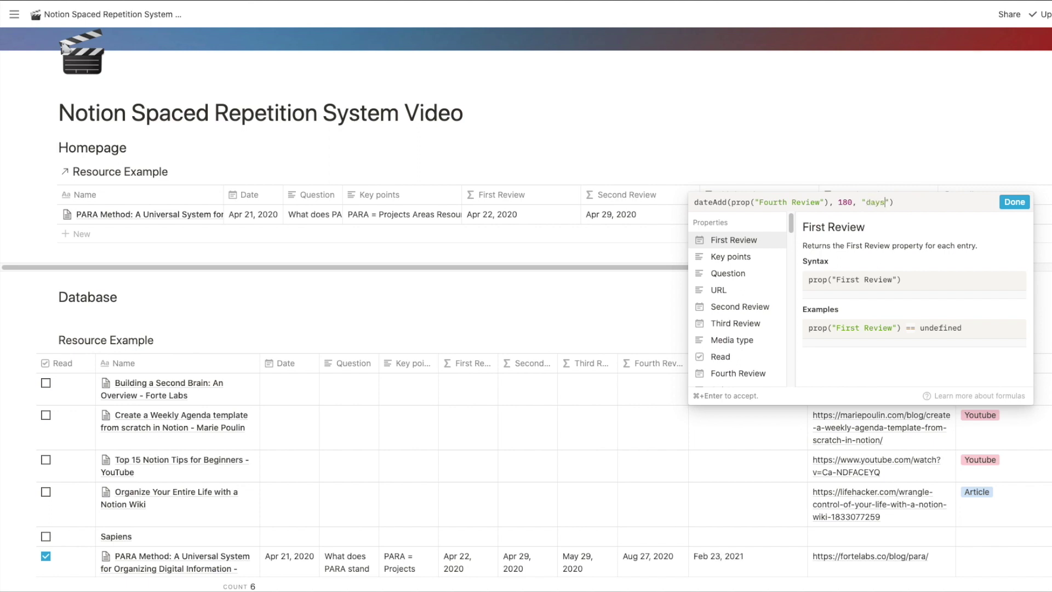
# - Accept the completed Fifth Review formula
pyautogui.click(1013, 202)
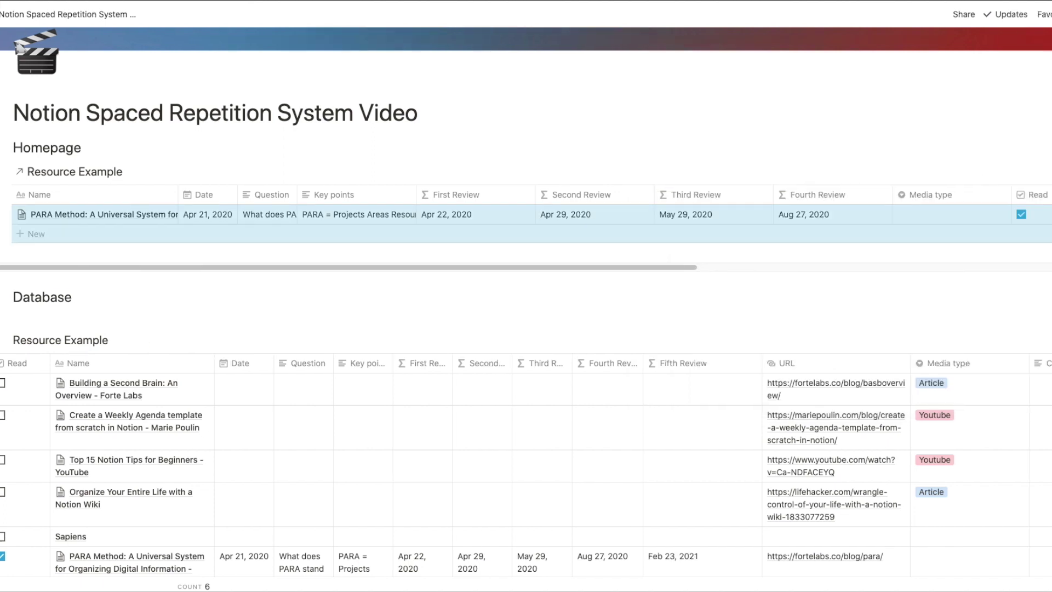
# - Delete the linked Resource Example table under Homepage and create a new linked database there from Resource Example
pyautogui.click(6, 176)
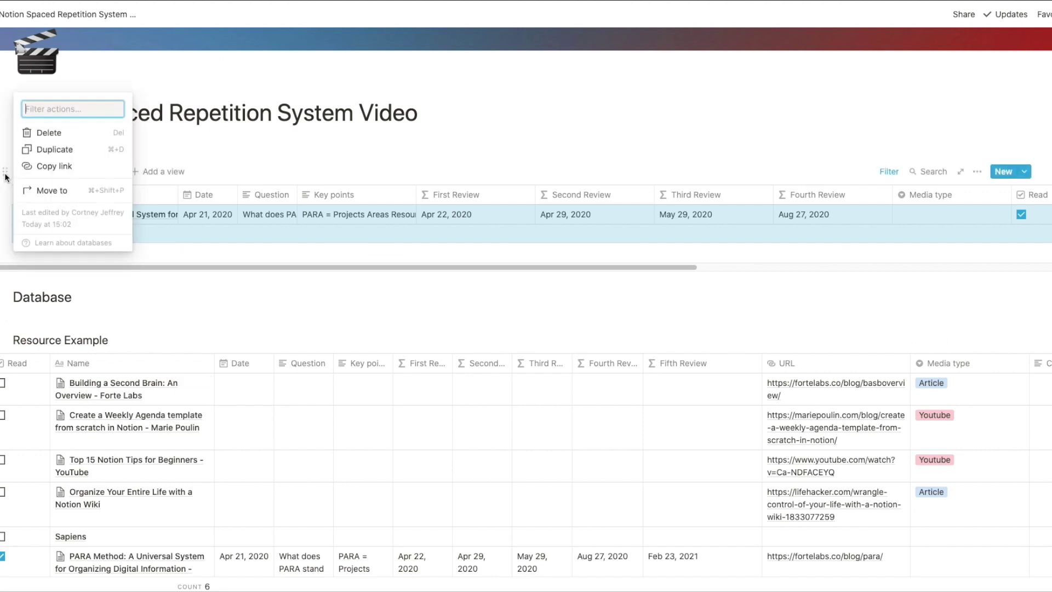
pyautogui.click(55, 138)
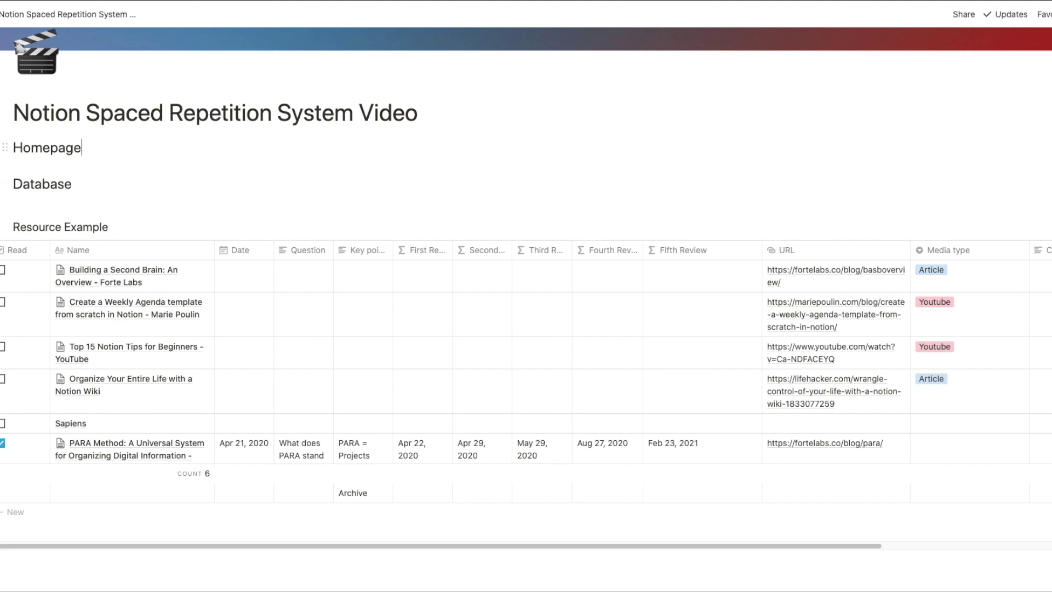
pyautogui.press('Return')
pyautogui.write('/linked')
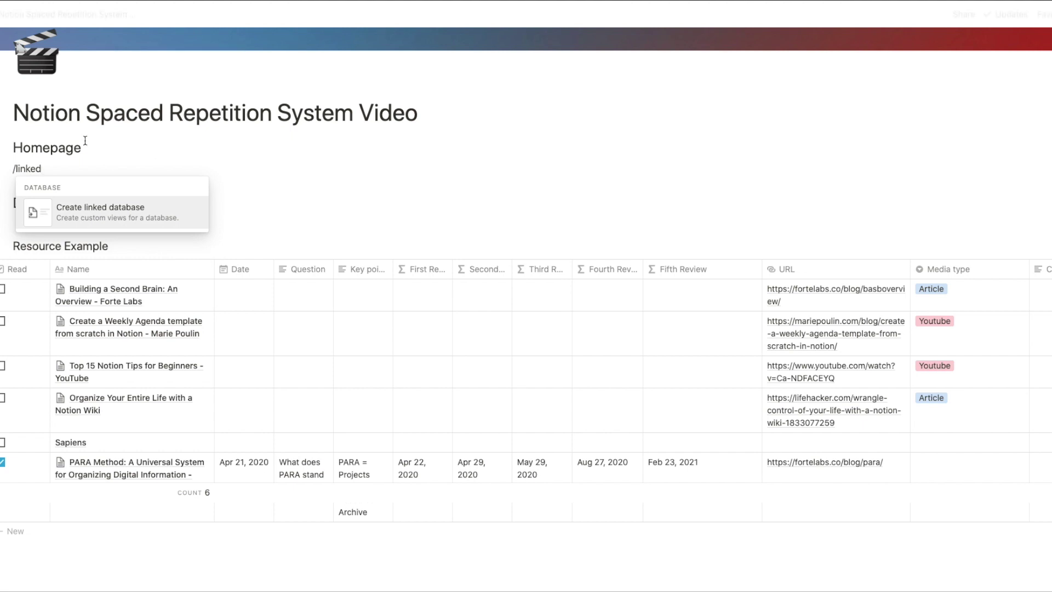
pyautogui.click(97, 212)
pyautogui.write('resouc')
pyautogui.write('e')
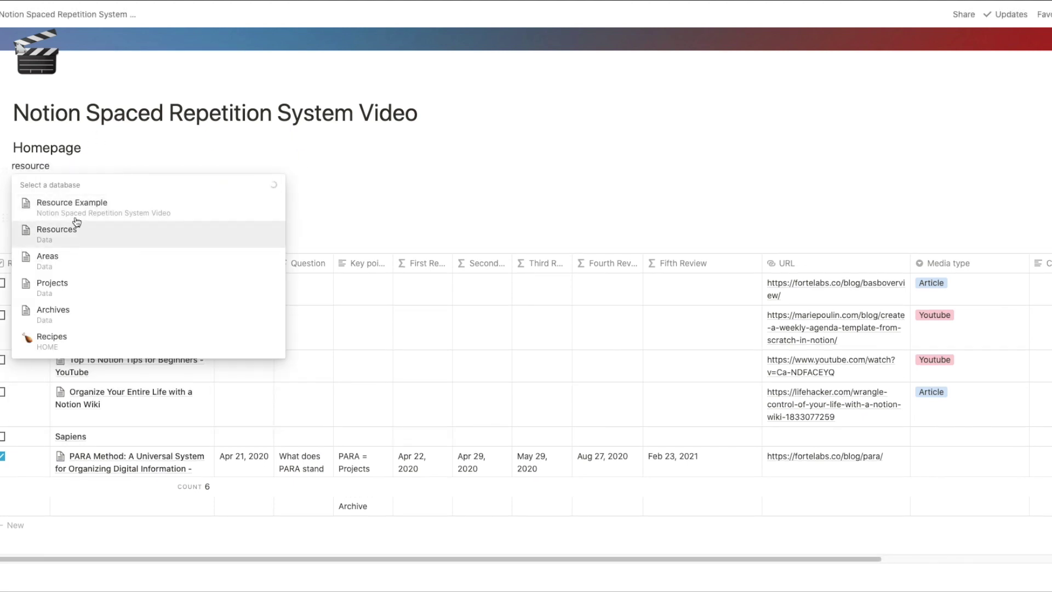
pyautogui.click(86, 204)
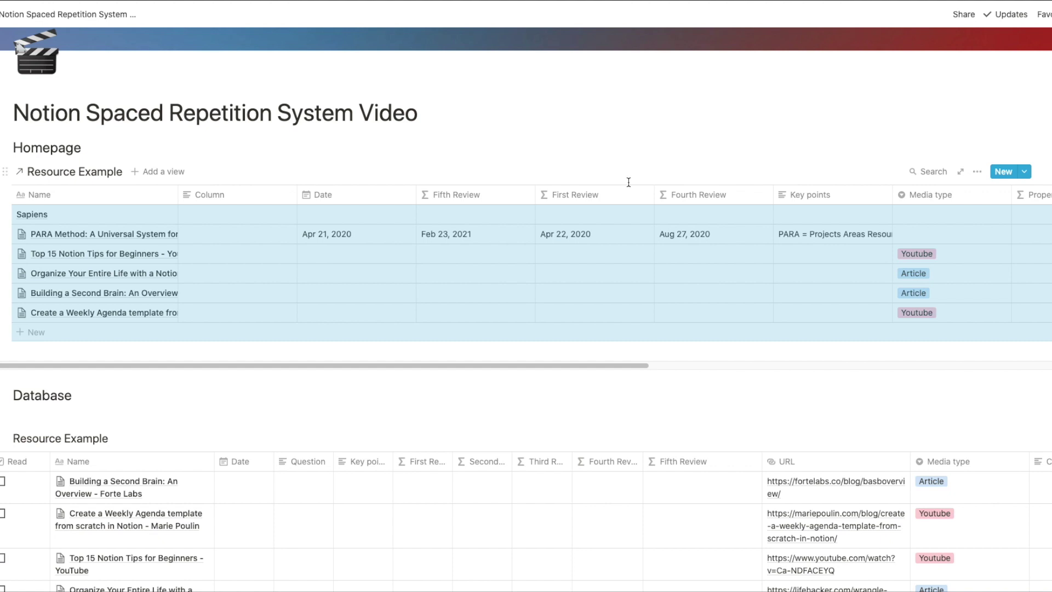
# - Hide all properties of the new Homepage table except Name, Date, Key points, Question and URL
pyautogui.click(977, 172)
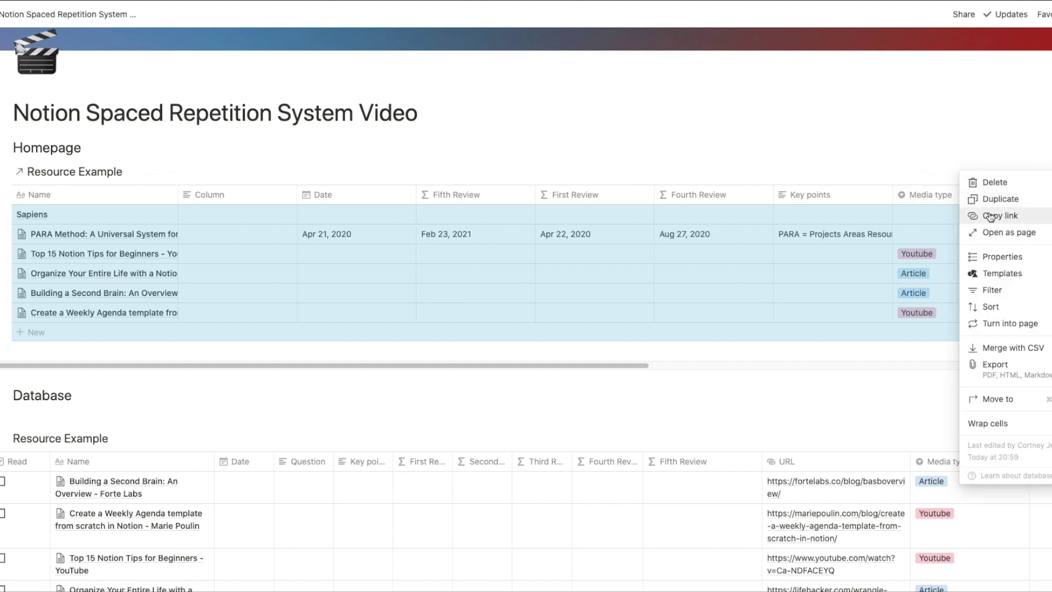
pyautogui.click(995, 255)
pyautogui.click(938, 212)
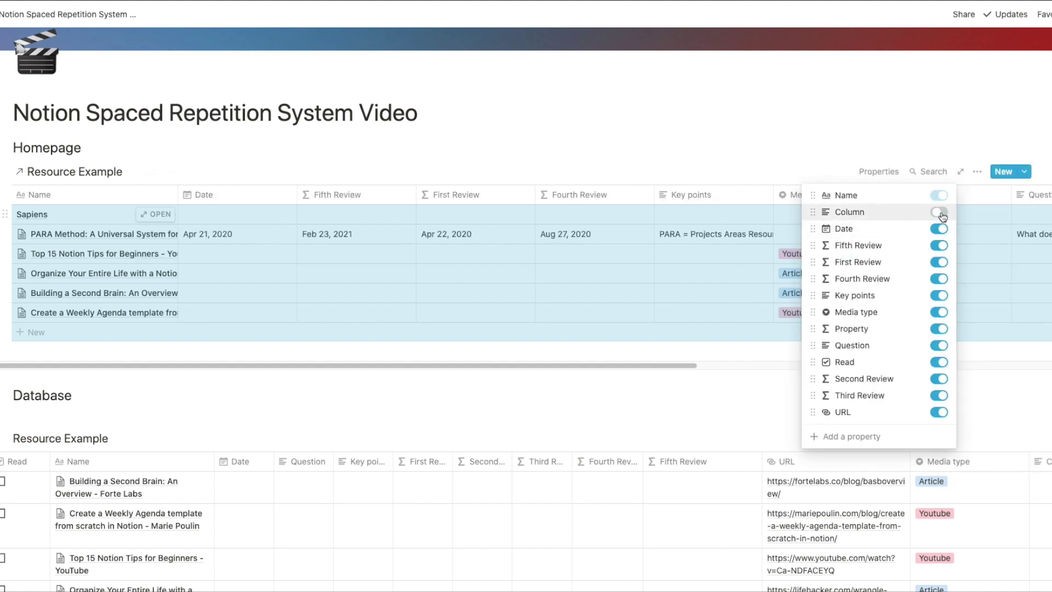
pyautogui.click(939, 245)
pyautogui.click(939, 262)
pyautogui.click(939, 279)
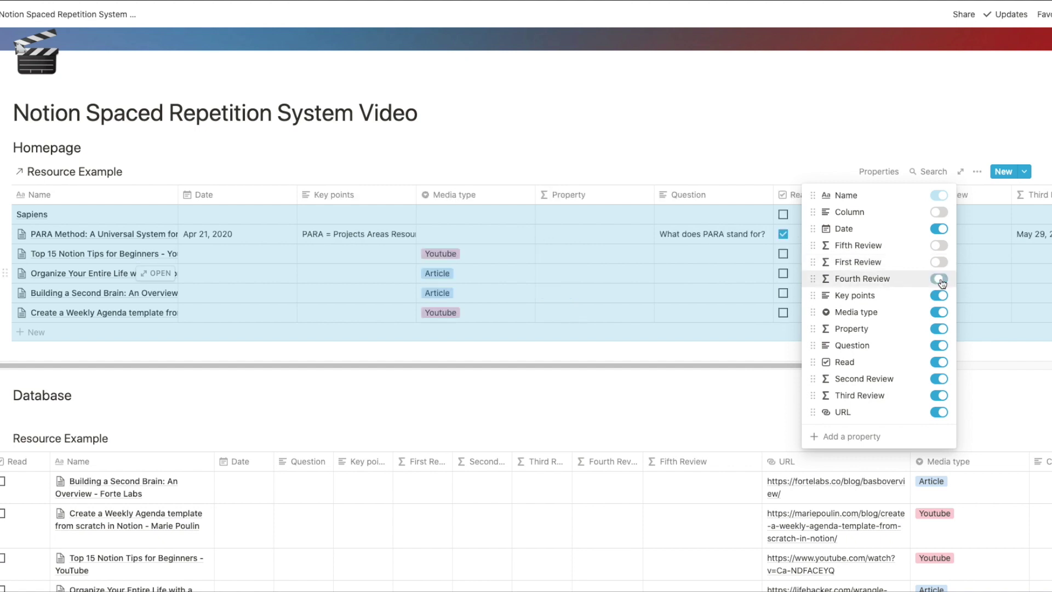
pyautogui.click(938, 313)
pyautogui.click(938, 328)
pyautogui.click(939, 362)
pyautogui.click(938, 379)
pyautogui.click(938, 396)
pyautogui.click(713, 395)
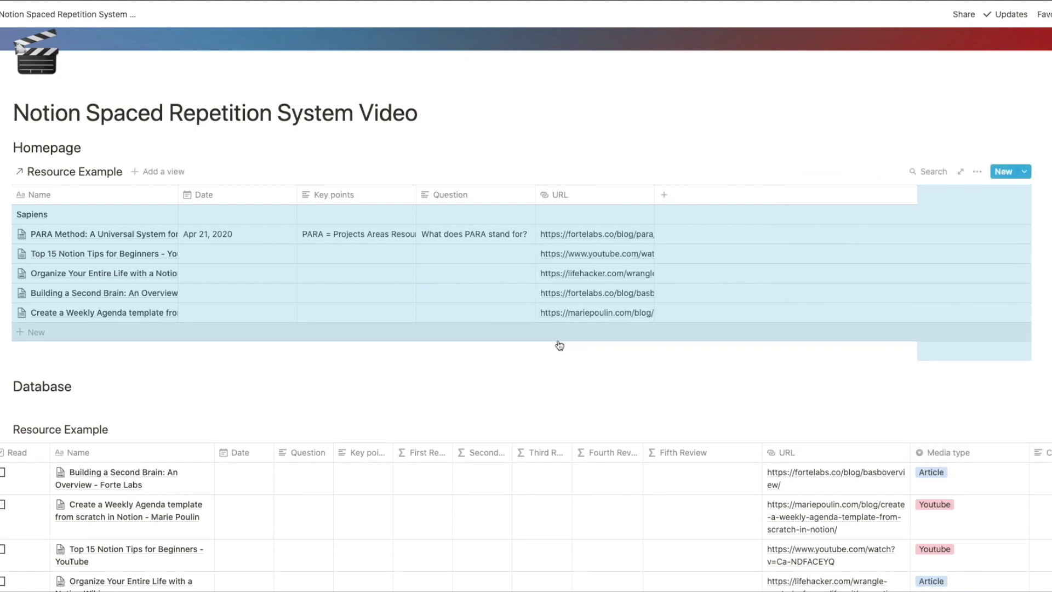
# - Add a filter to the Homepage table for entries whose First Review is Today
pyautogui.click(977, 172)
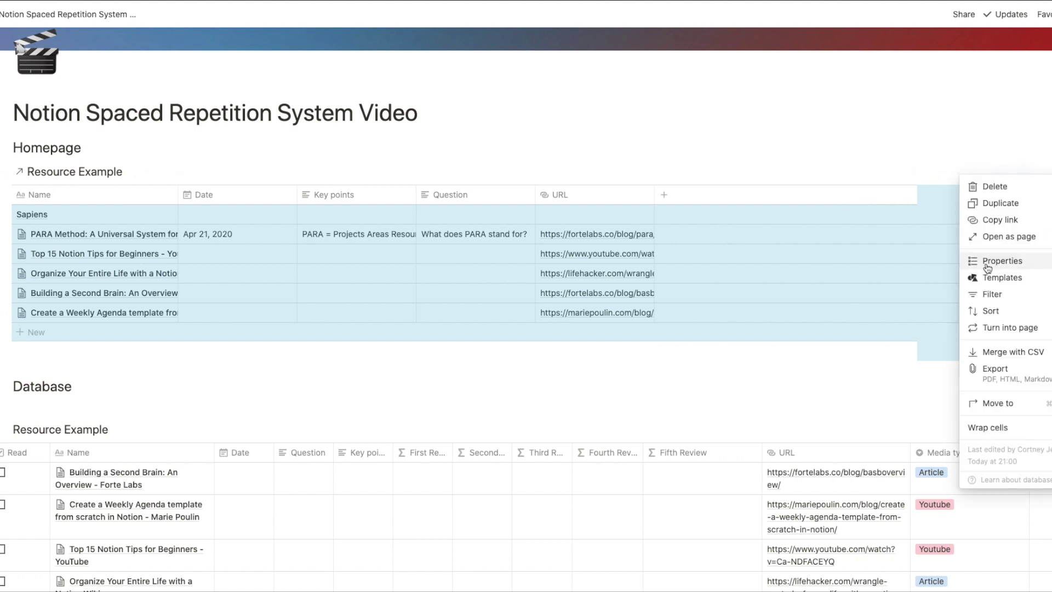
pyautogui.click(980, 294)
pyautogui.click(864, 274)
pyautogui.click(826, 199)
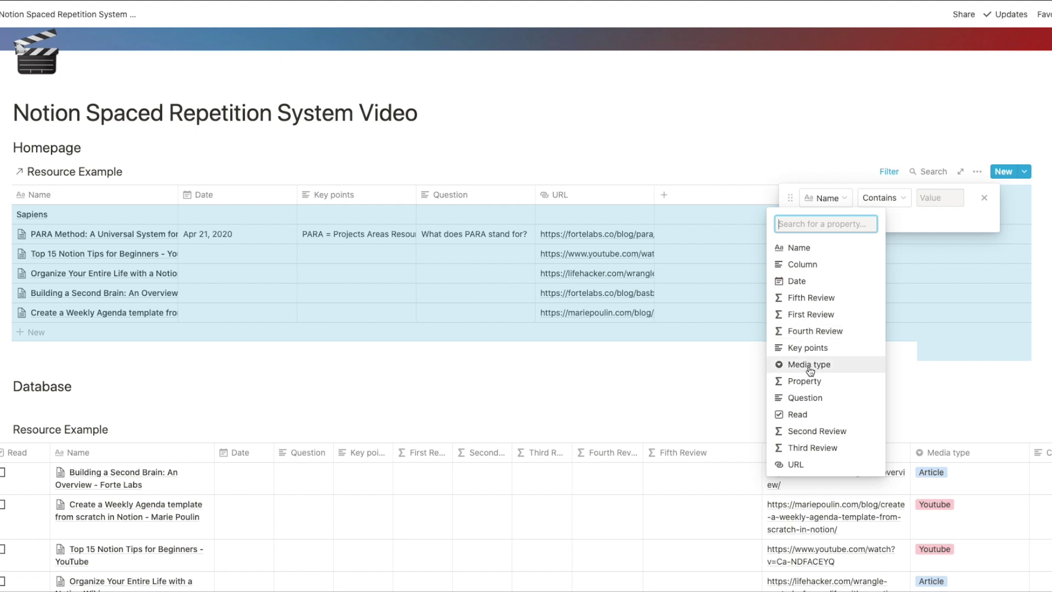
pyautogui.click(822, 315)
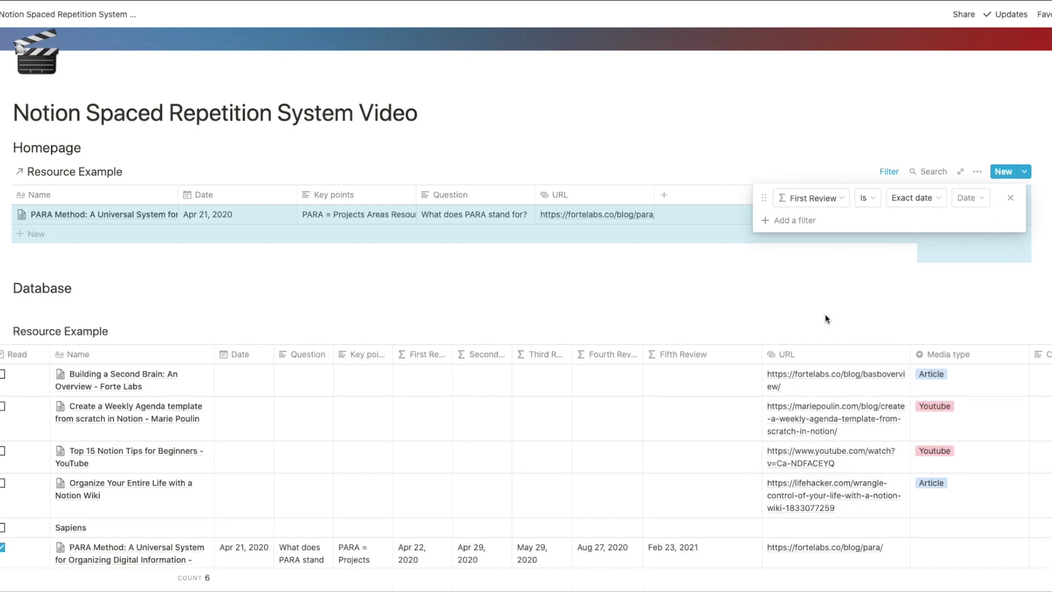
pyautogui.click(916, 199)
pyautogui.click(910, 219)
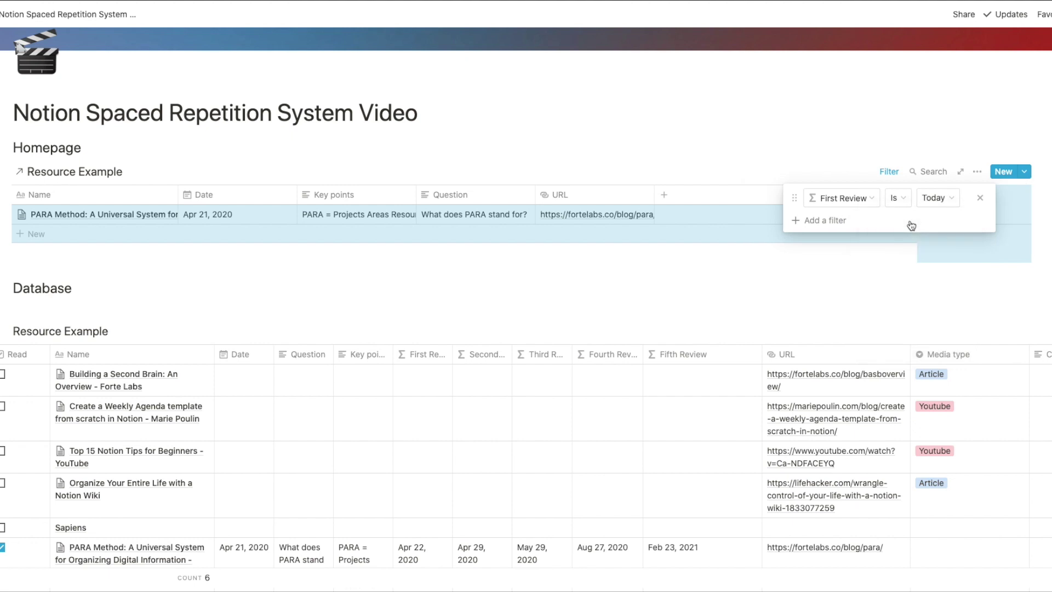
# - Add a second filter condition to the Homepage table, joined with Or, for entries whose Second Review is Today
pyautogui.click(834, 221)
pyautogui.click(795, 222)
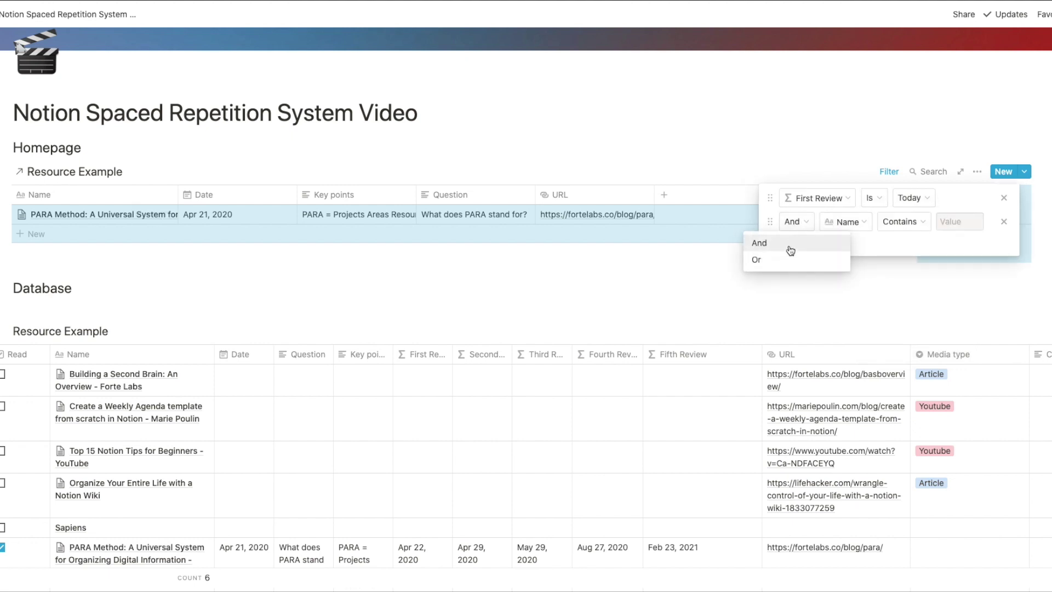
pyautogui.click(787, 260)
pyautogui.click(847, 222)
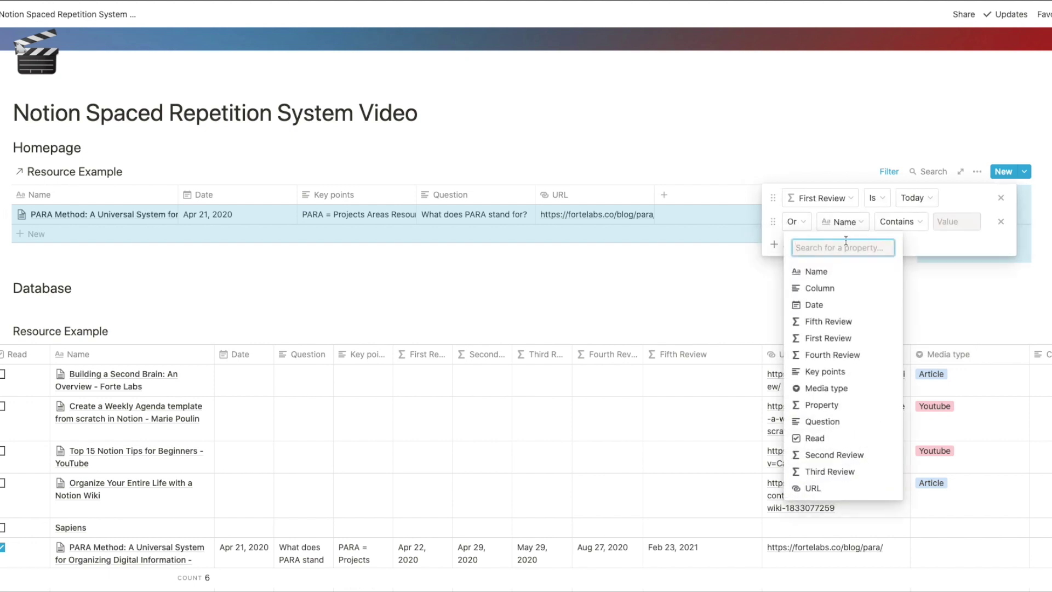
pyautogui.click(833, 455)
pyautogui.click(930, 221)
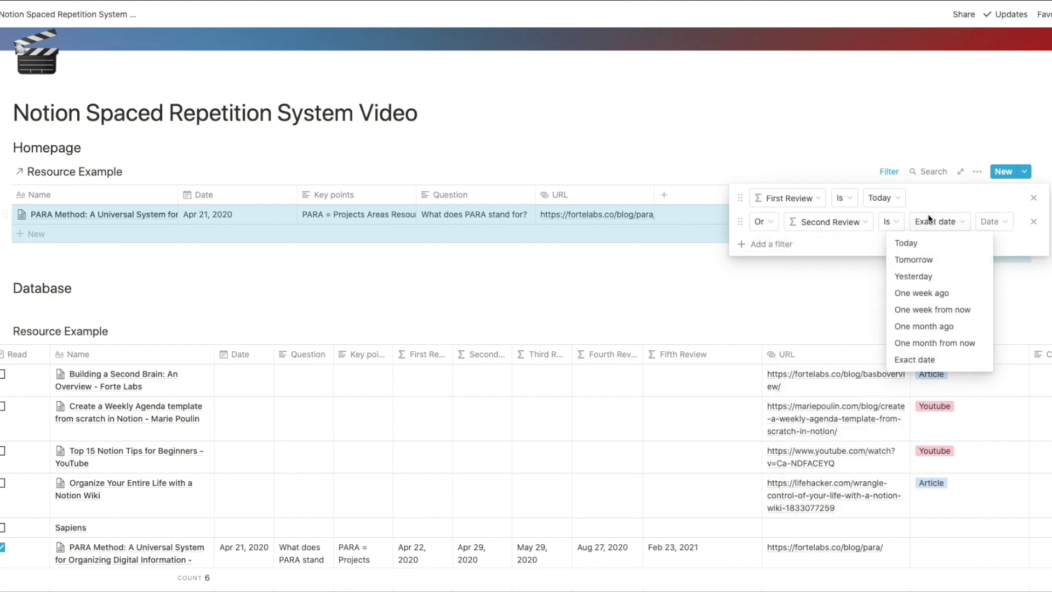
pyautogui.click(923, 243)
# - Add another Or condition to the Homepage table's filter for entries whose Third Review is Today
pyautogui.click(793, 244)
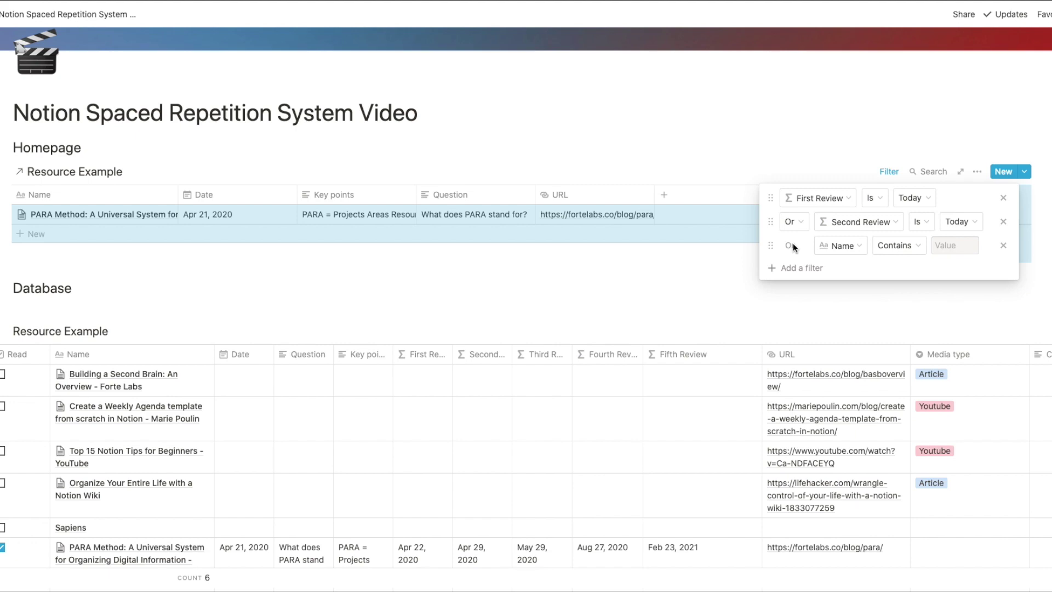
pyautogui.click(850, 249)
pyautogui.click(836, 495)
pyautogui.click(929, 246)
pyautogui.click(918, 267)
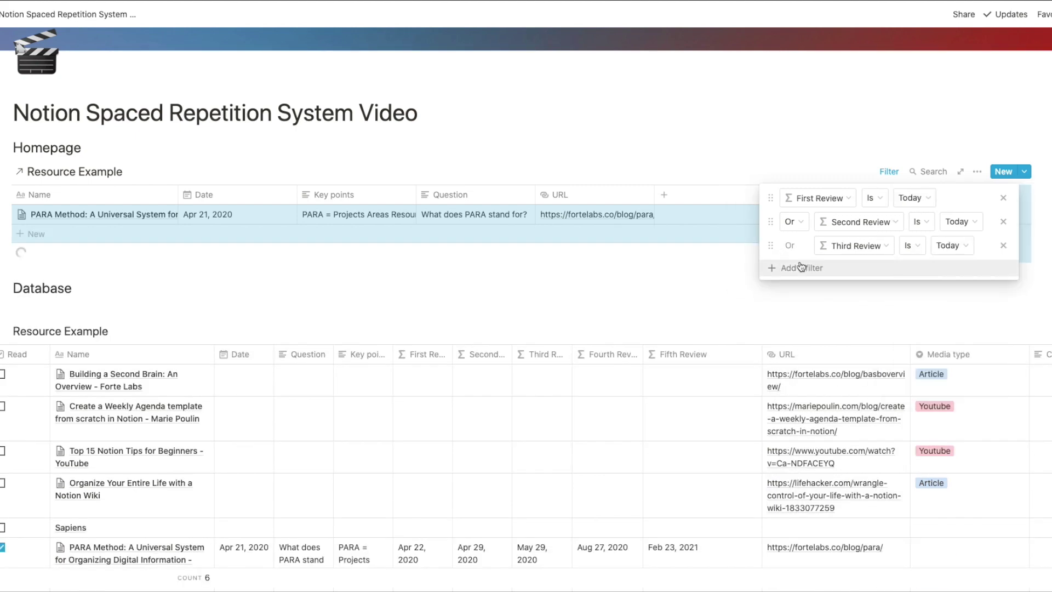
# - Add an Or condition for entries whose Fourth Review is Today to the Homepage table's filter
pyautogui.click(801, 267)
pyautogui.click(837, 268)
pyautogui.click(840, 403)
pyautogui.click(932, 269)
pyautogui.click(910, 289)
# - Add a final Or condition for entries whose Fifth Review is Today, and close the Homepage table's filter settings
pyautogui.click(801, 293)
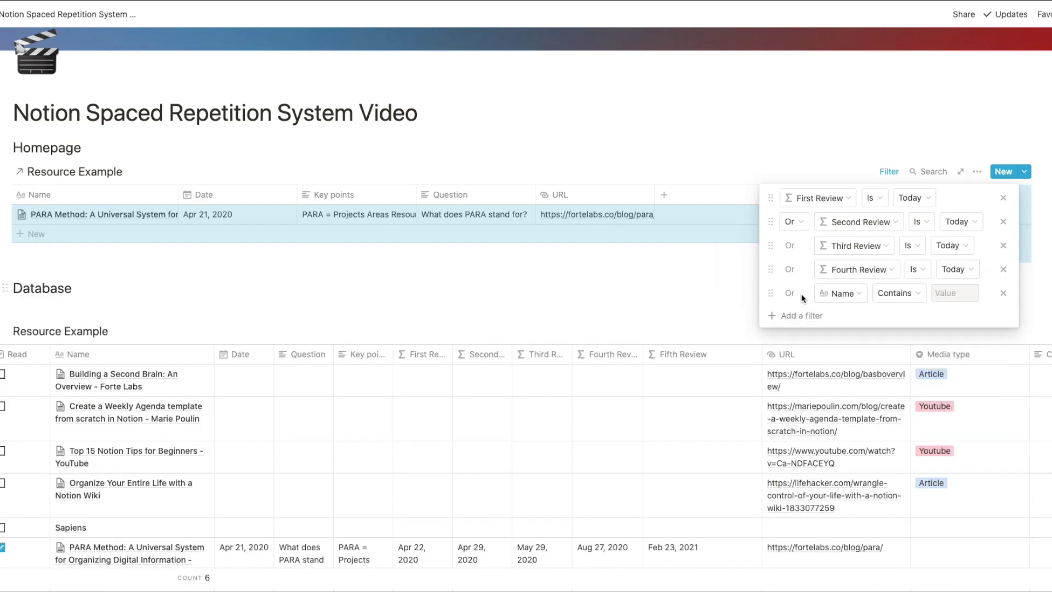
pyautogui.click(840, 293)
pyautogui.click(838, 390)
pyautogui.click(932, 293)
pyautogui.click(910, 313)
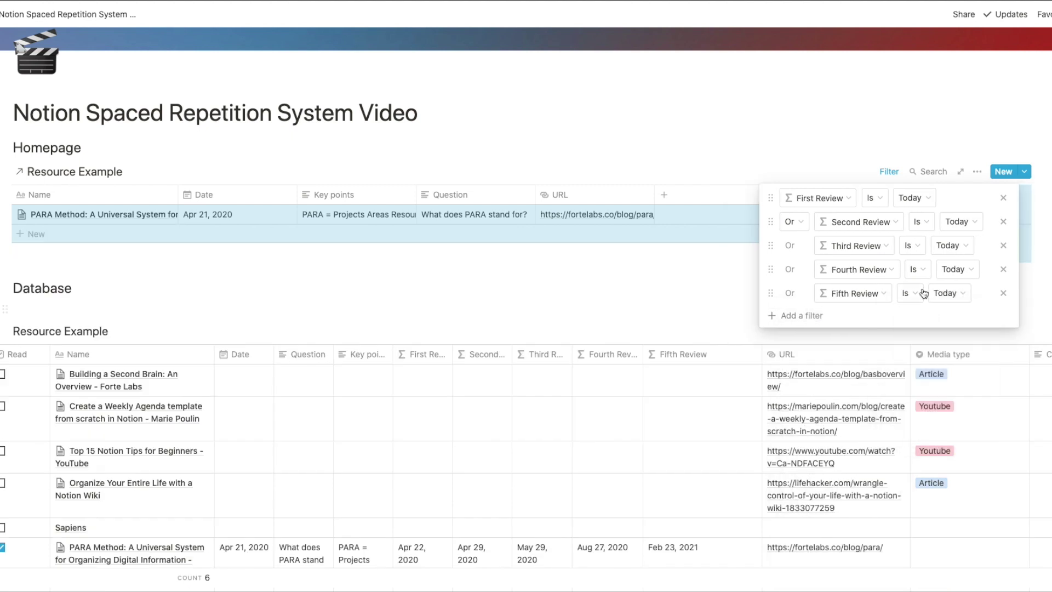
pyautogui.click(648, 291)
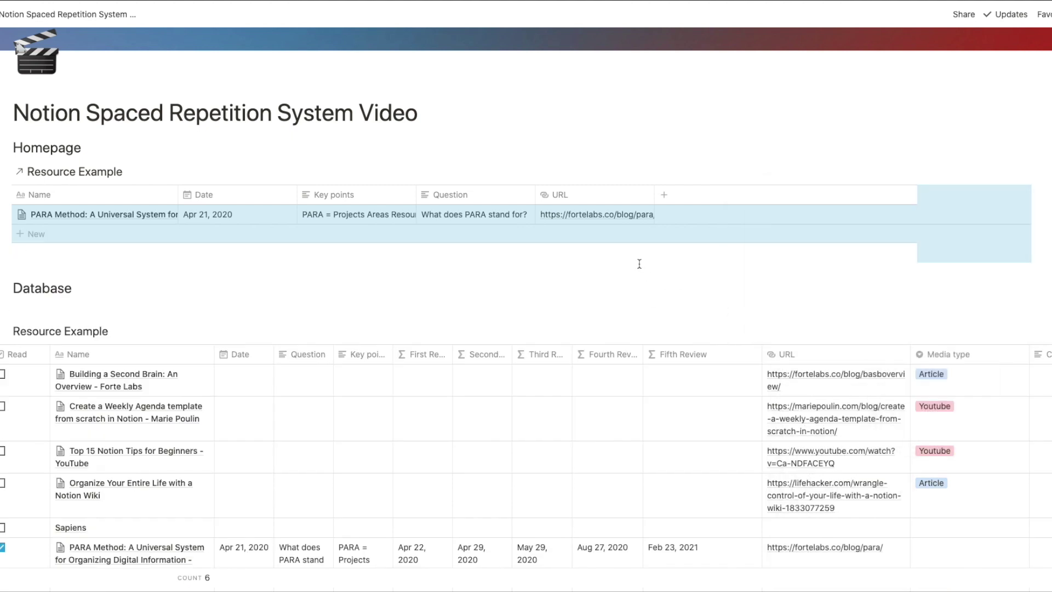
pyautogui.click(554, 313)
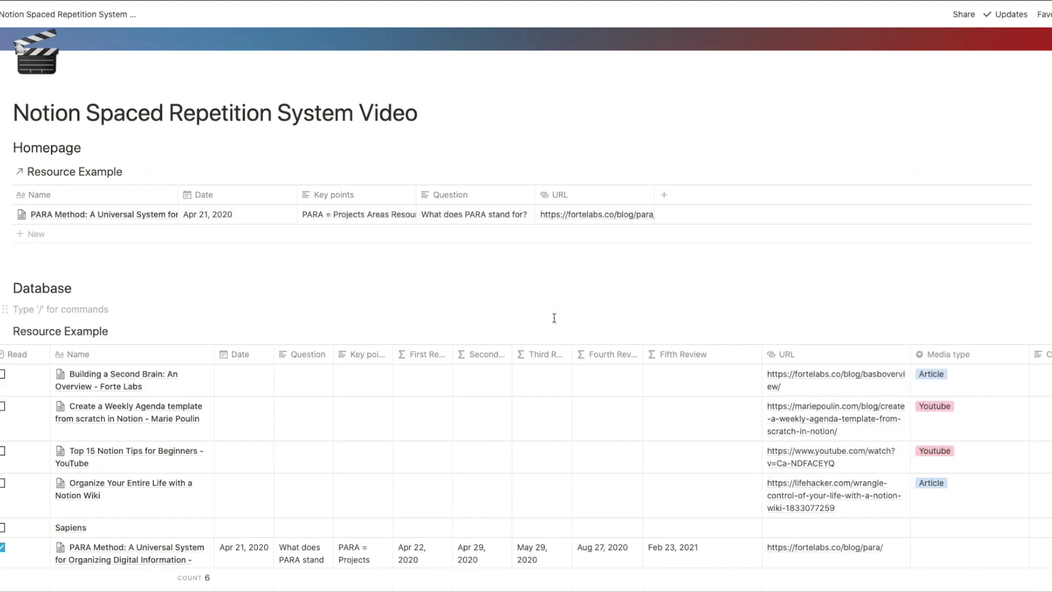